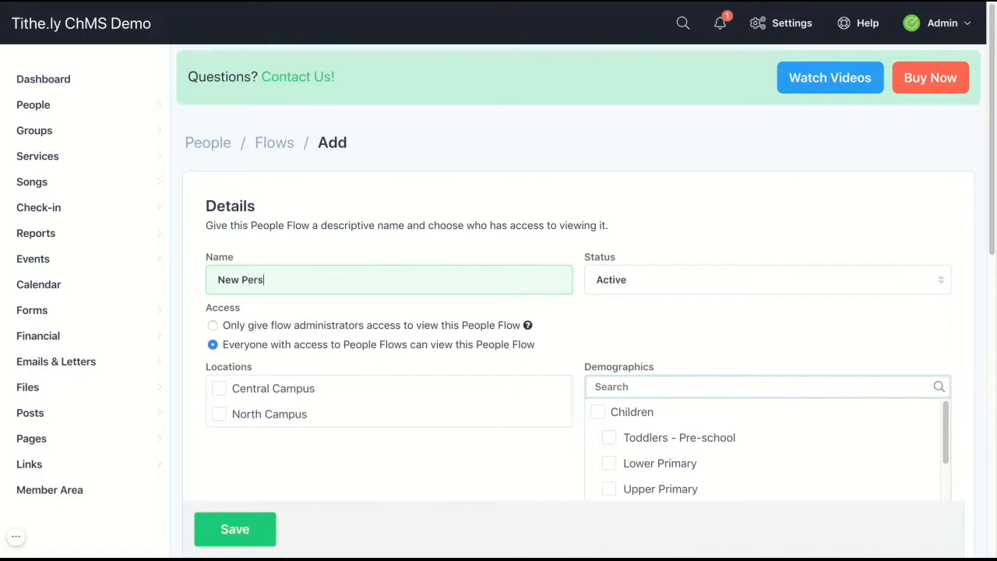
Search Add Admin for 'Stewart', then clear the search so the default admin stays the only one
scroll(712, 304, down, 5)
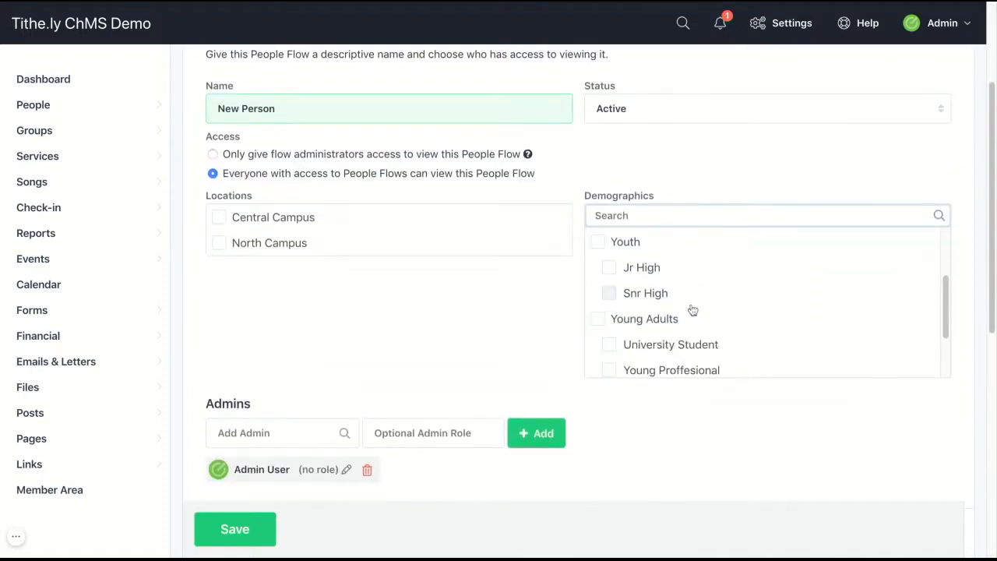
scroll(692, 310, down, 1)
scroll(571, 327, down, 3)
click(306, 258)
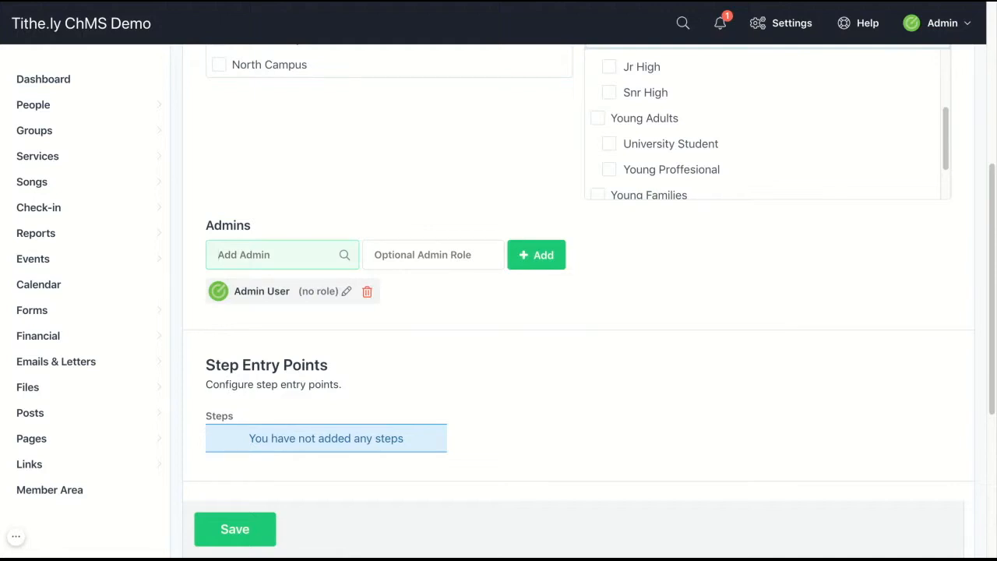
text(Stewart)
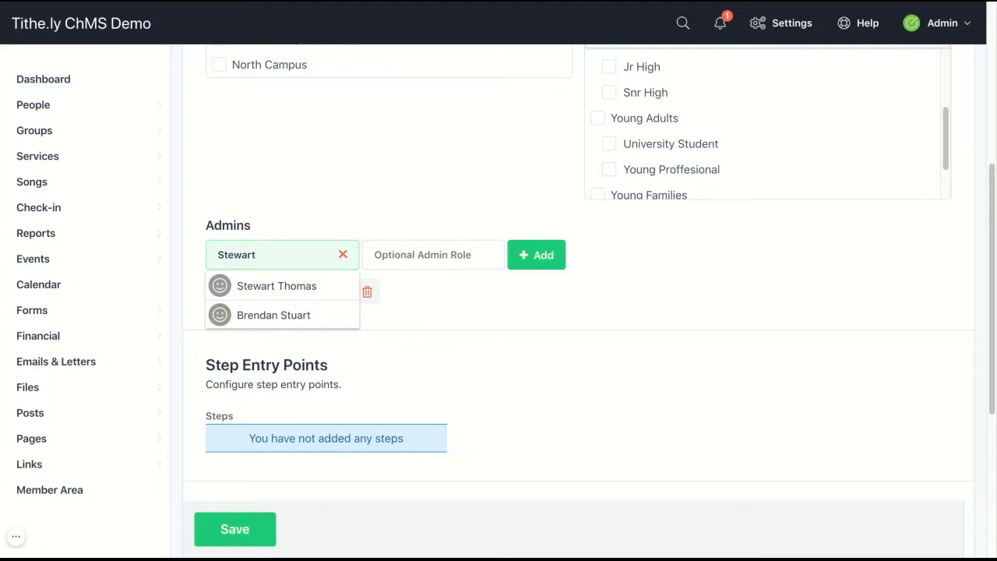
click(437, 285)
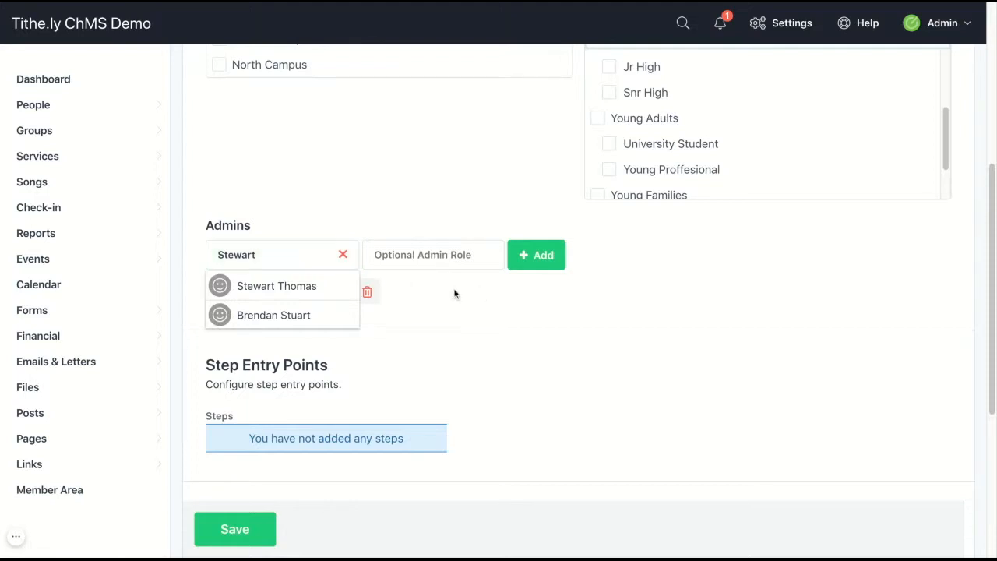
click(341, 256)
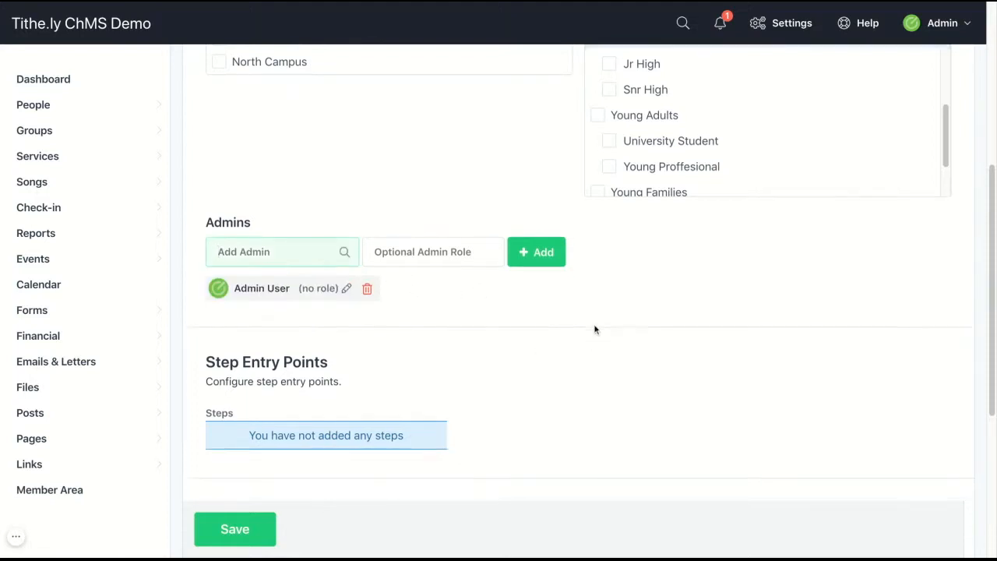
scroll(594, 330, down, 2)
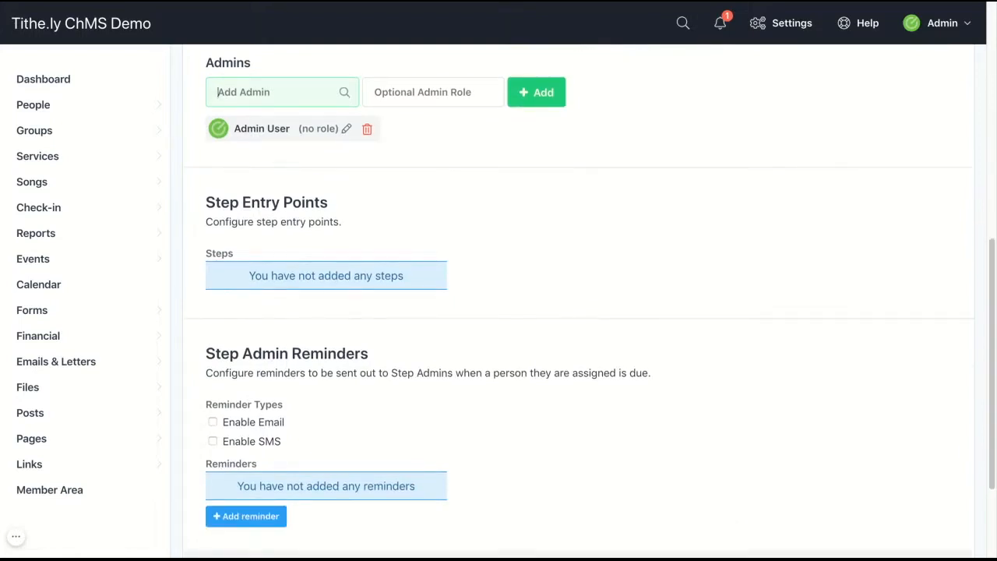
Enable SMS admin reminders, sending SMS only when no email address exists
scroll(578, 296, down, 3)
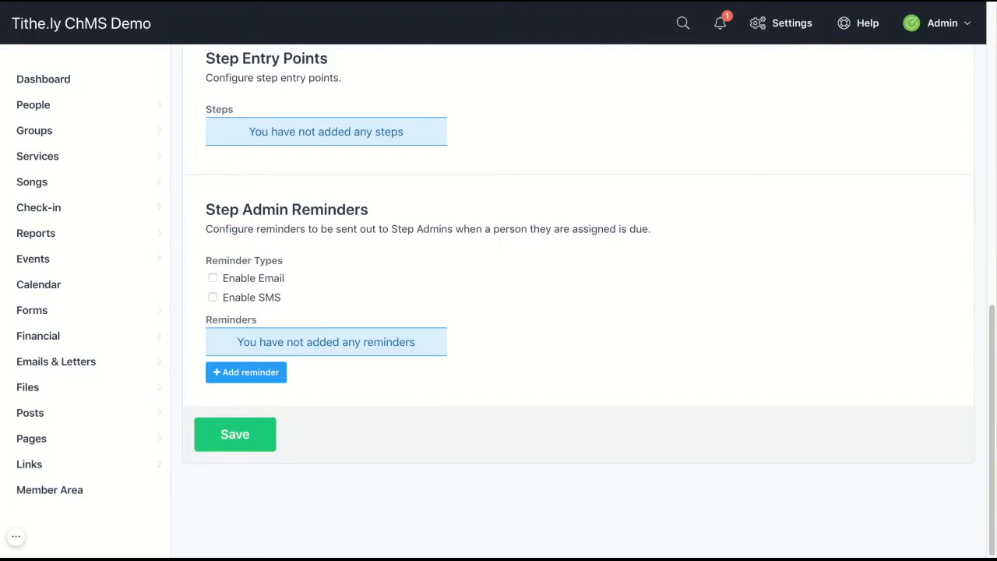
click(211, 298)
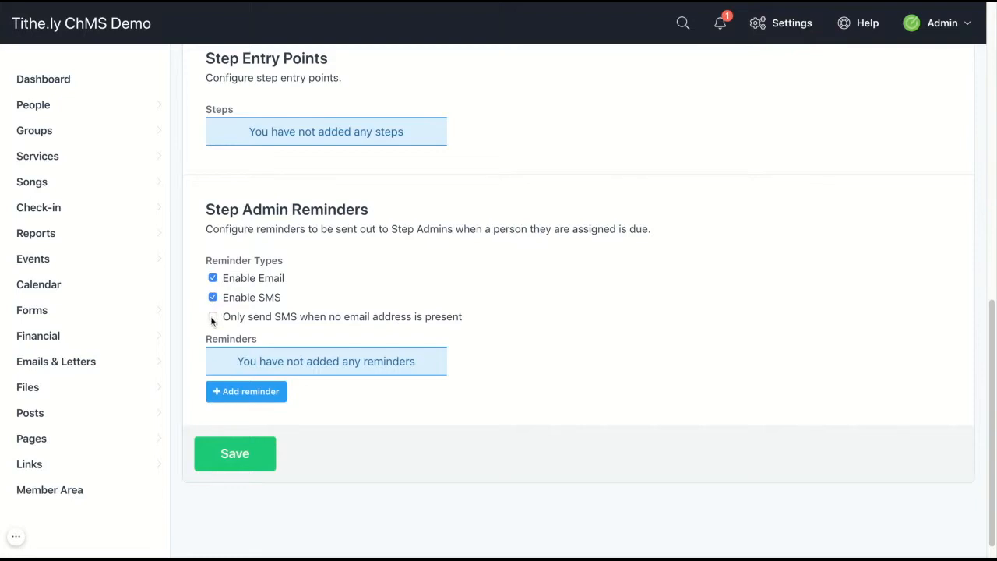
click(212, 317)
Add Same Day, 3 Days Before and 5 Days After reminders, then save the flow
click(234, 392)
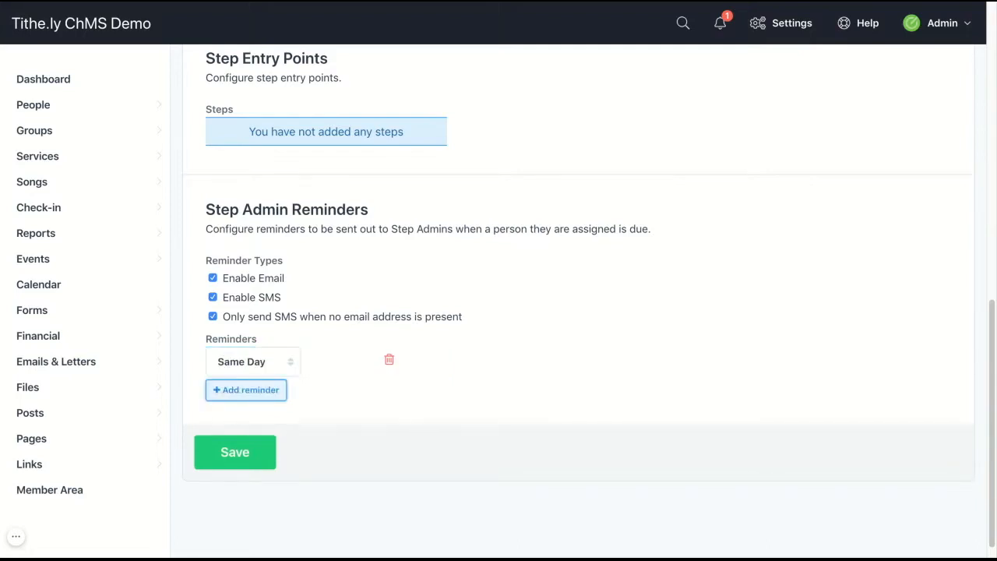
click(282, 396)
text(3)
click(268, 425)
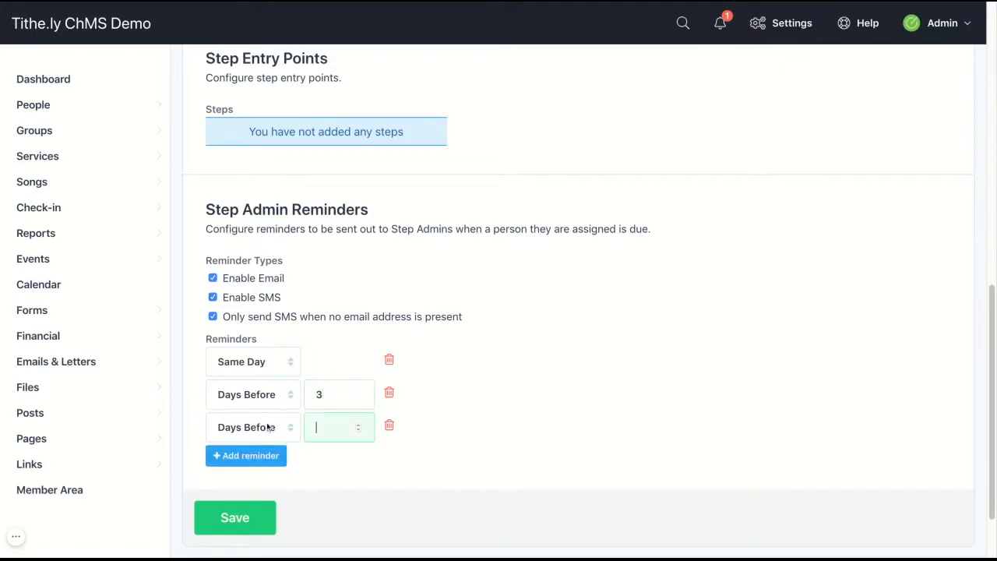
click(267, 424)
click(291, 438)
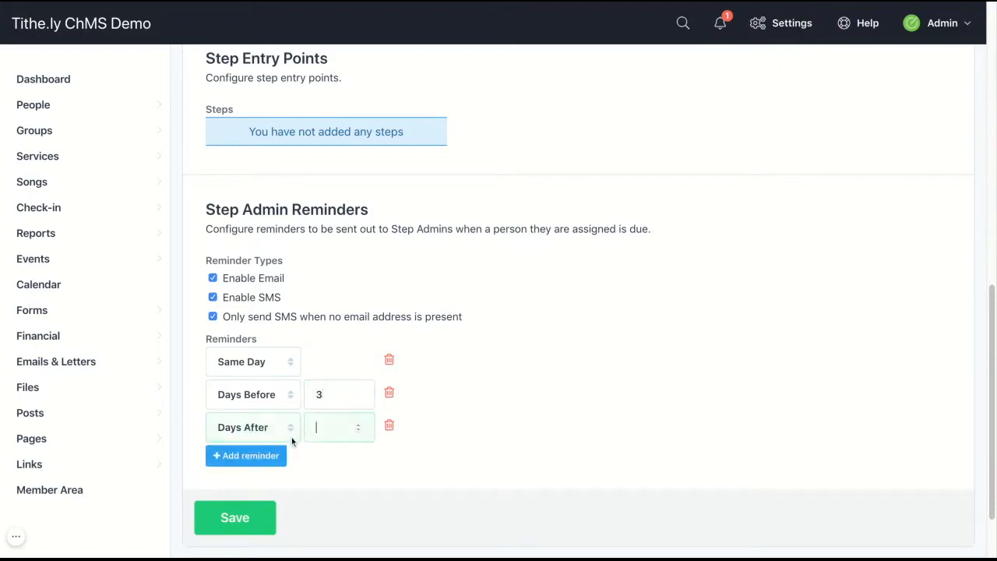
text(5)
click(311, 462)
click(268, 515)
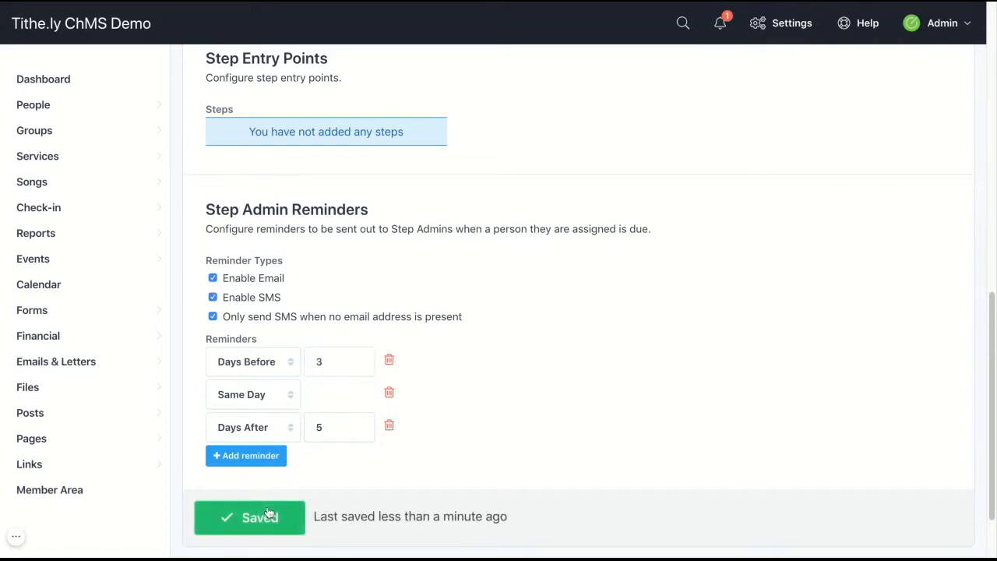
scroll(557, 298, up, 10)
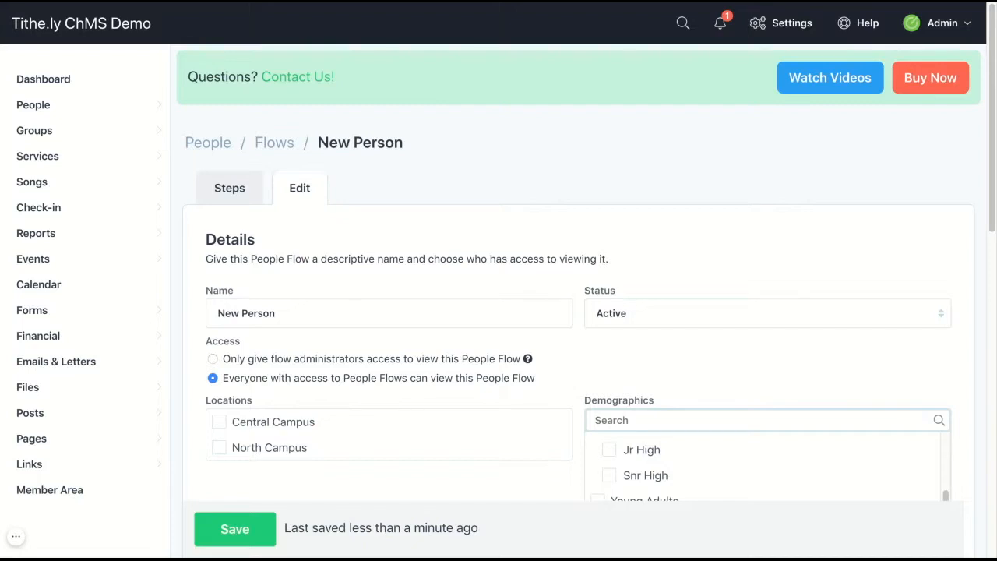
Show the New Person flow's empty Steps list and start adding a step
click(254, 195)
click(930, 156)
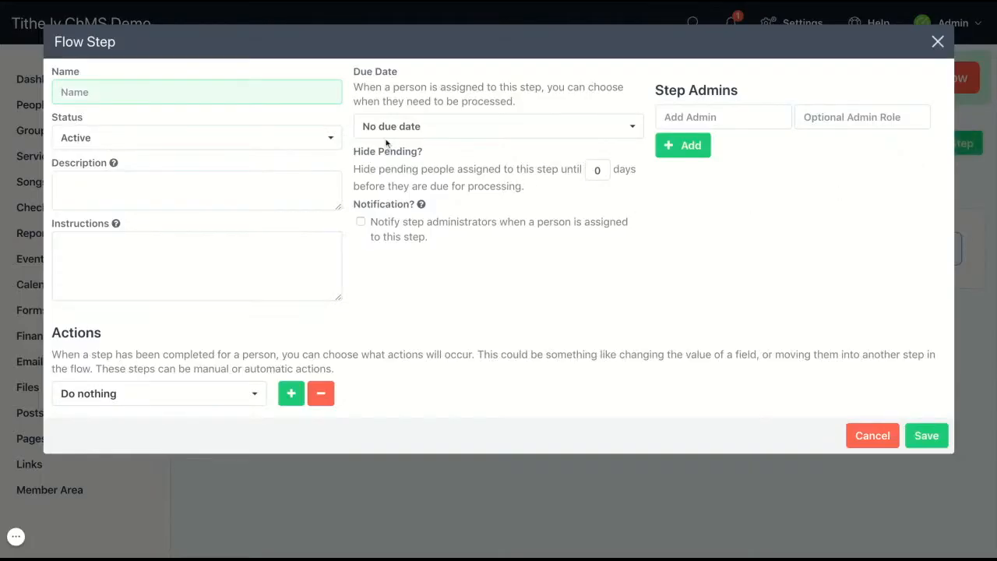
Name the step 'Email', describe it 'Welcome Email', with instructions 'Automatic Email Send'
text(Email)
click(205, 183)
text(Welcome Email)
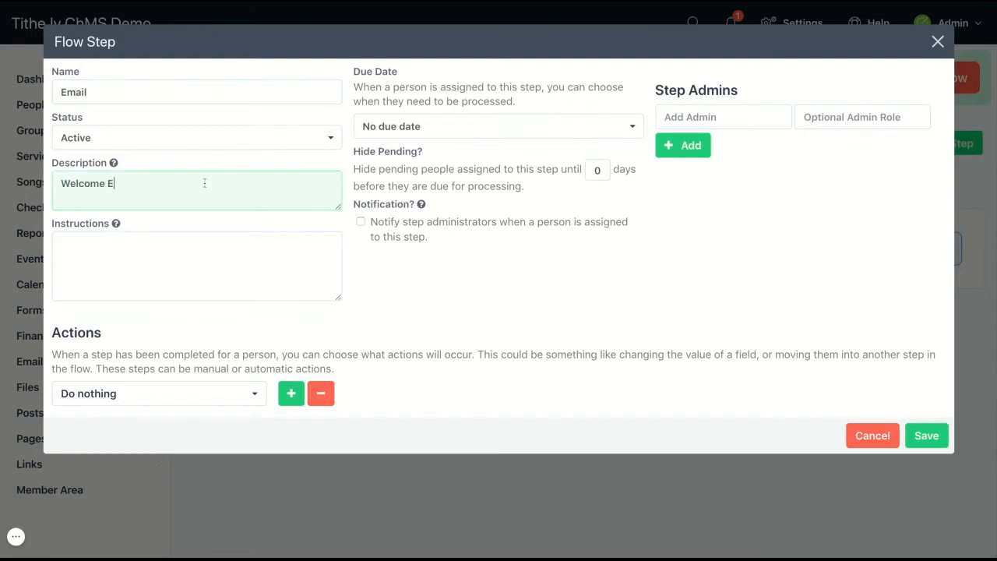
key(BackSpace)
key(BackSpace)
key(BackSpace)
key(BackSpace)
text(mail)
key(Tab)
text(Au)
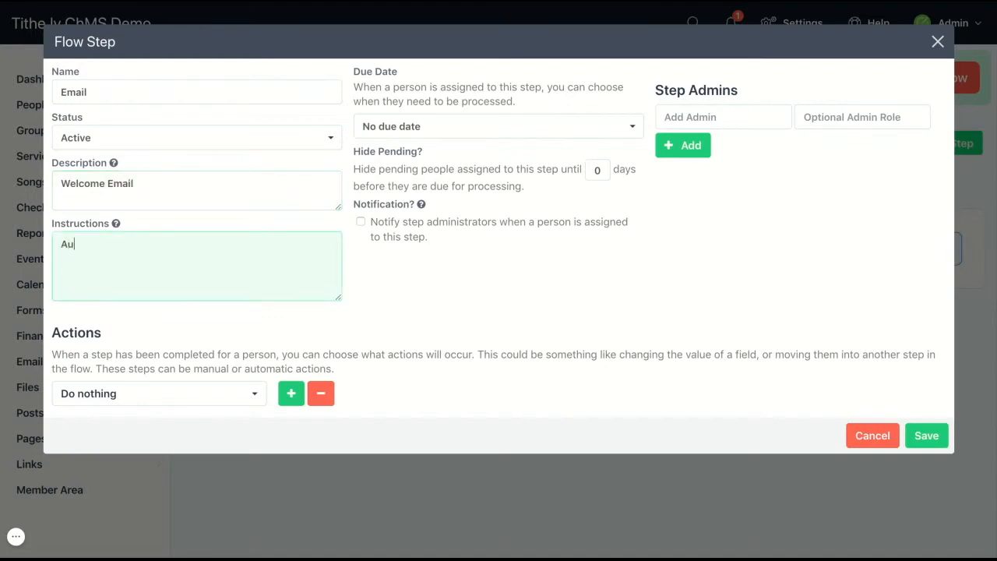
text(tomatic Email Send)
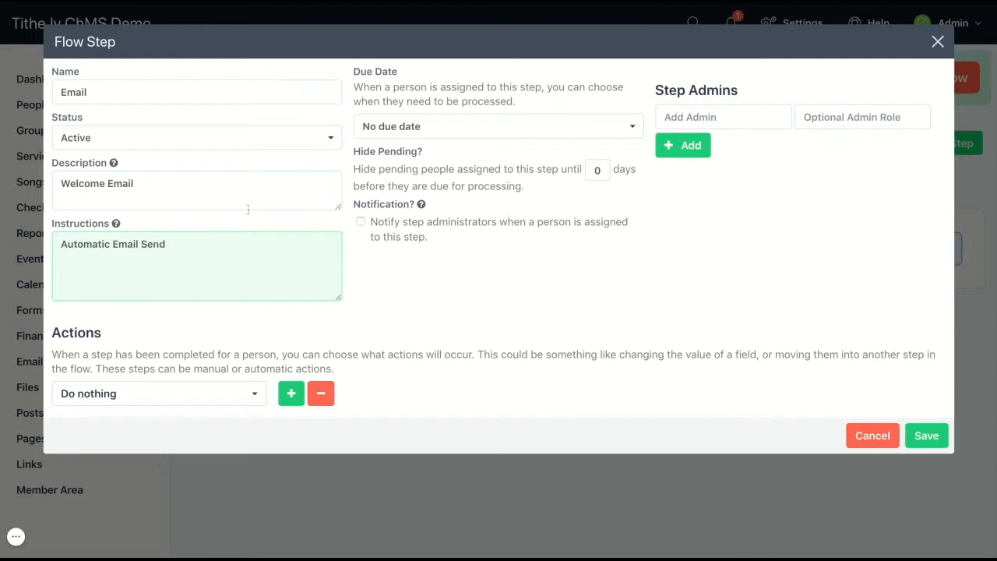
click(525, 263)
Make the step due 7 days after assignment
click(583, 125)
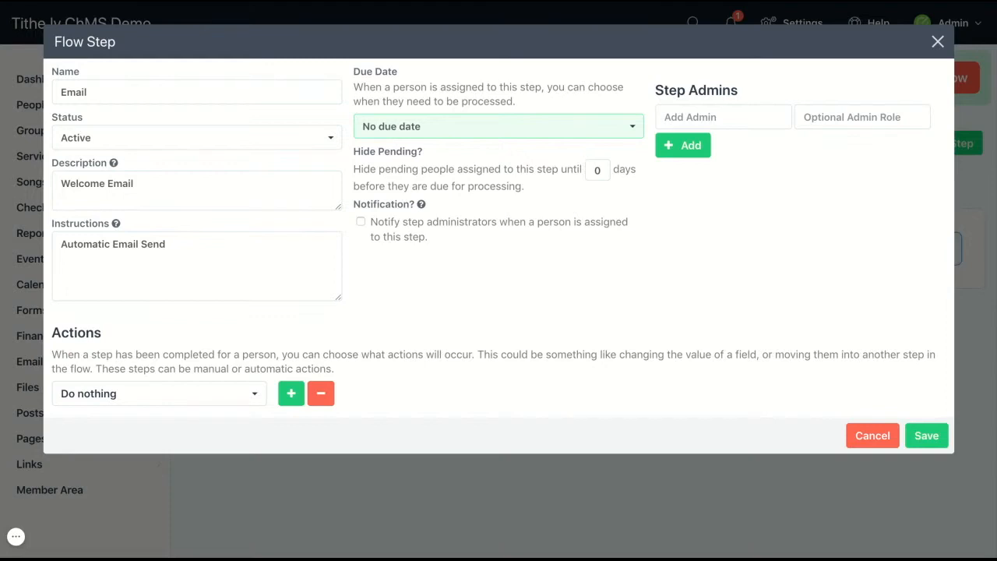
click(584, 142)
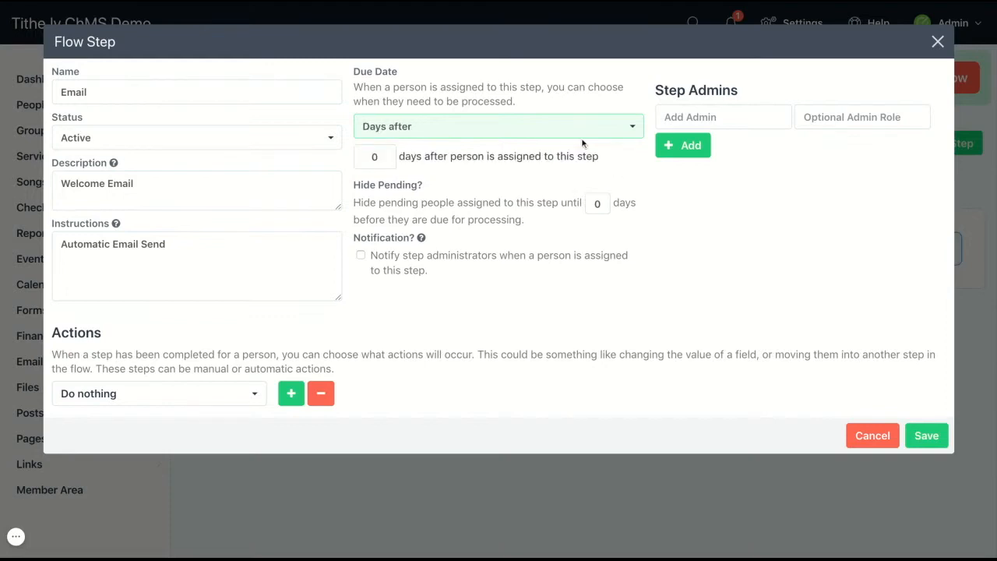
click(395, 155)
key(BackSpace)
text(7)
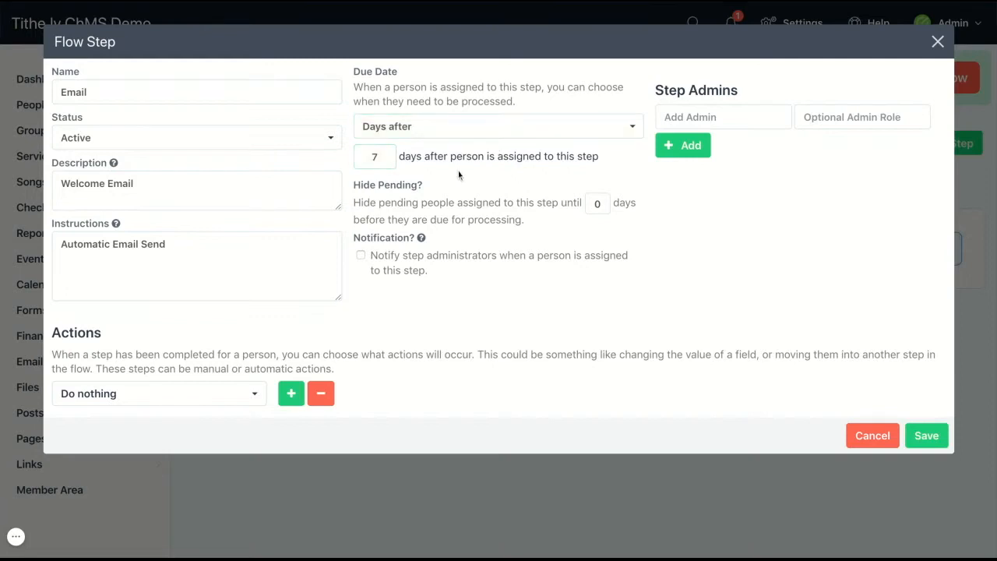
click(601, 204)
Keep hide-pending at 0 and add two people, found by name search, as Email step admins
click(602, 234)
mouse_move(421, 237)
click(713, 114)
text(Amy)
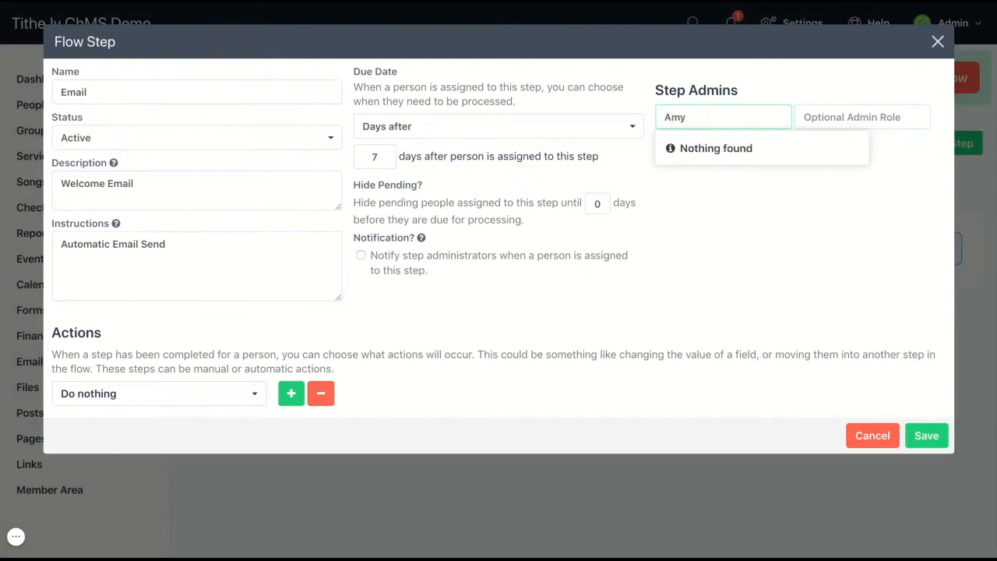
key(BackSpace)
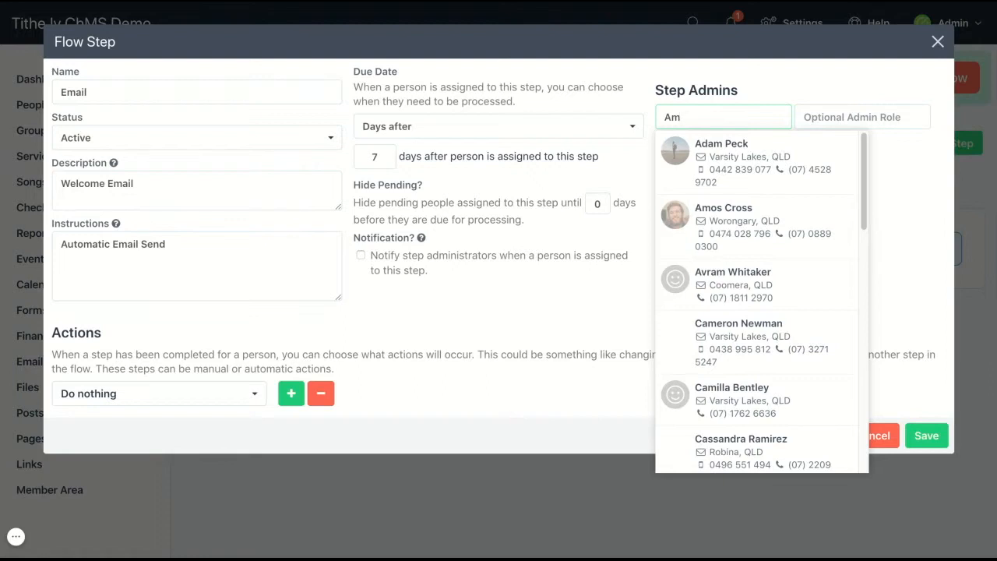
click(724, 220)
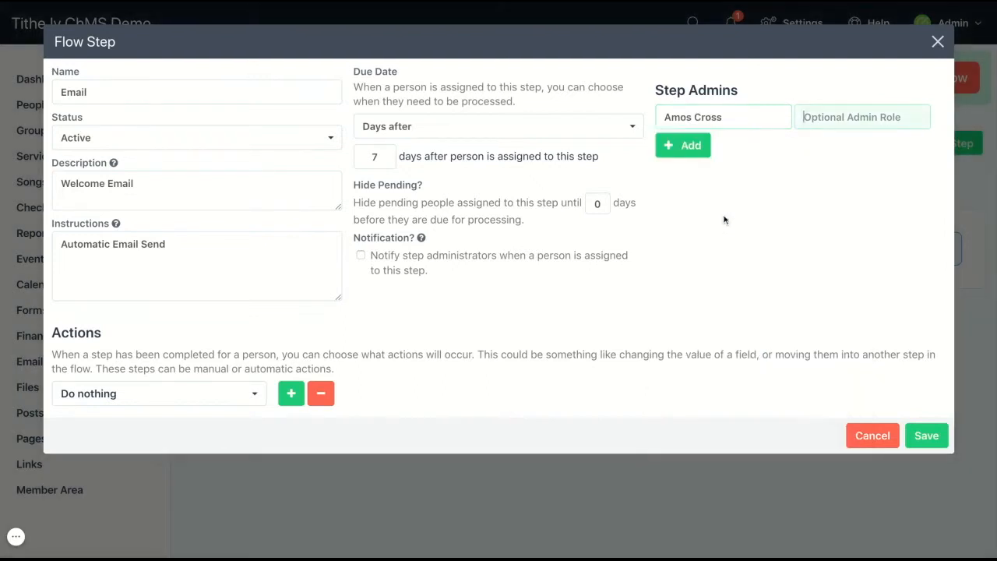
click(700, 148)
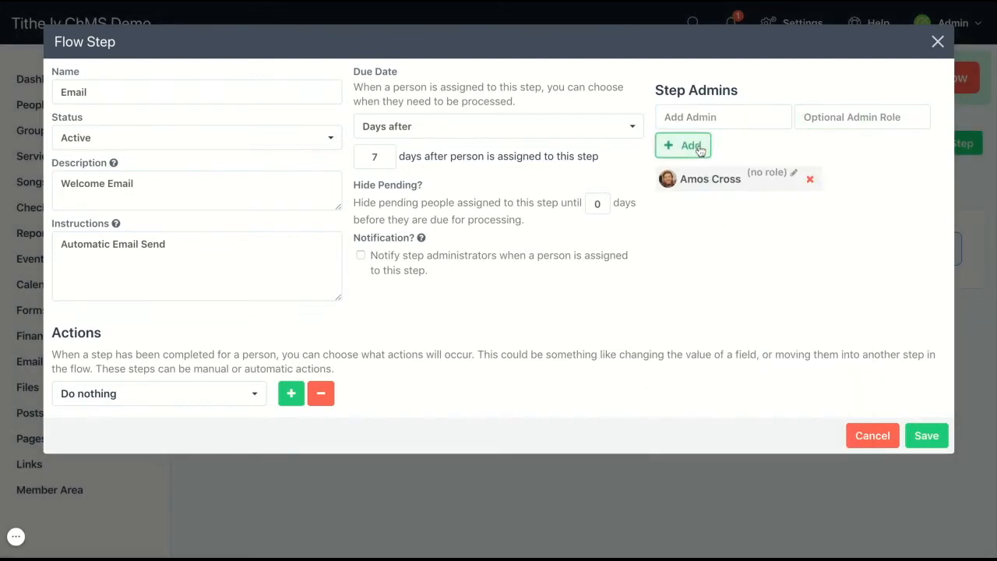
click(687, 118)
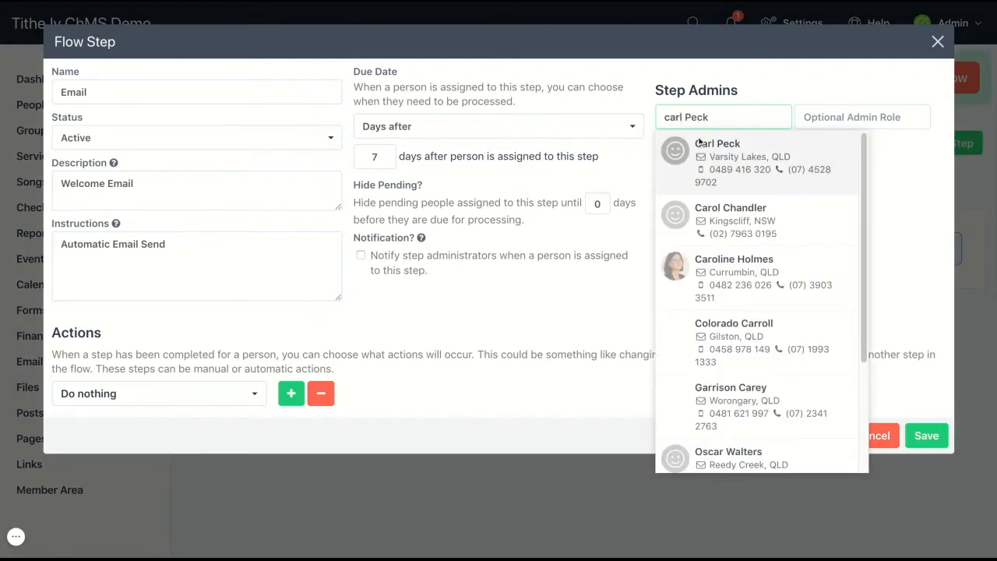
click(710, 146)
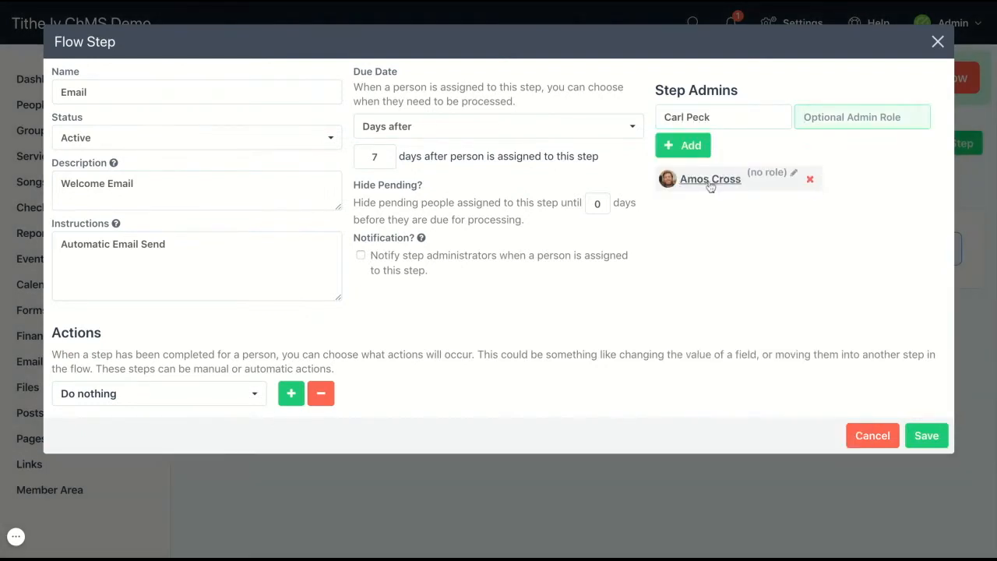
click(698, 159)
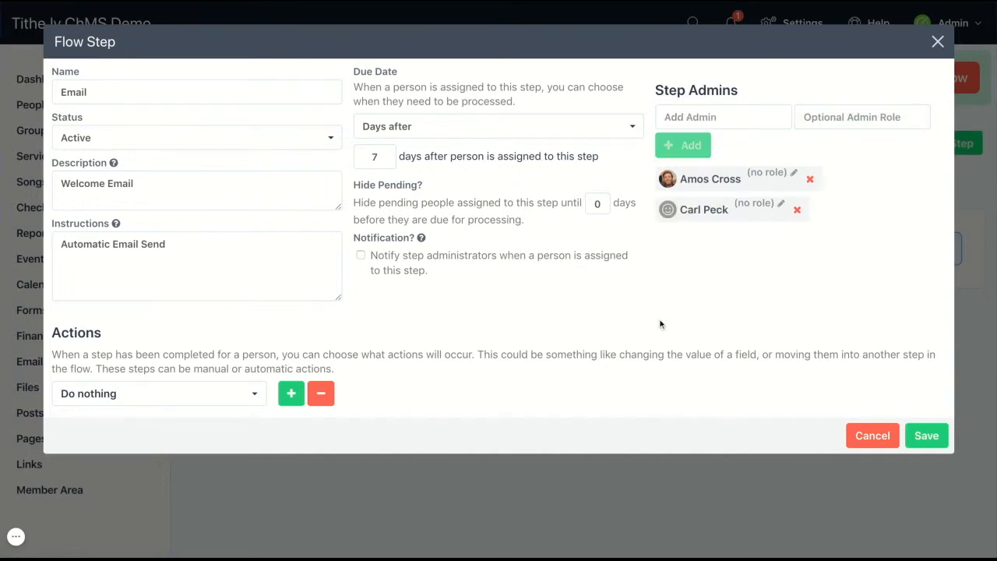
click(215, 398)
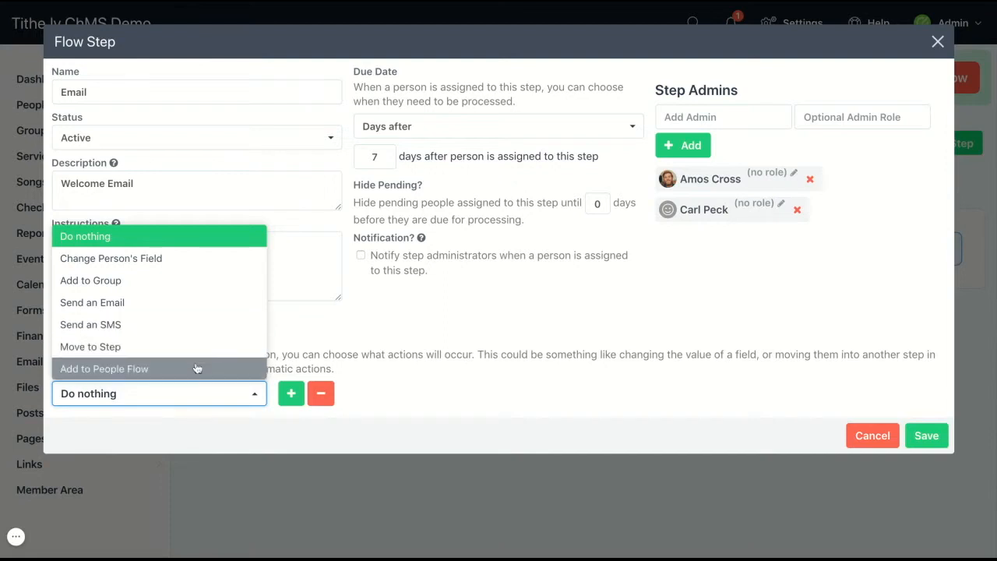
Add a Send an Email completion action using First Time Guest, plus a second action row
click(188, 304)
click(322, 394)
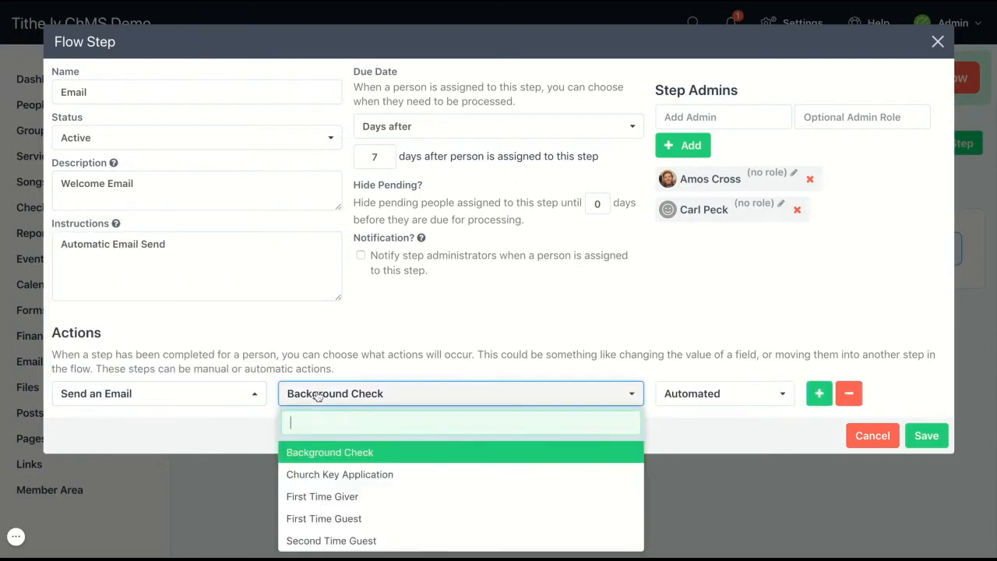
click(321, 519)
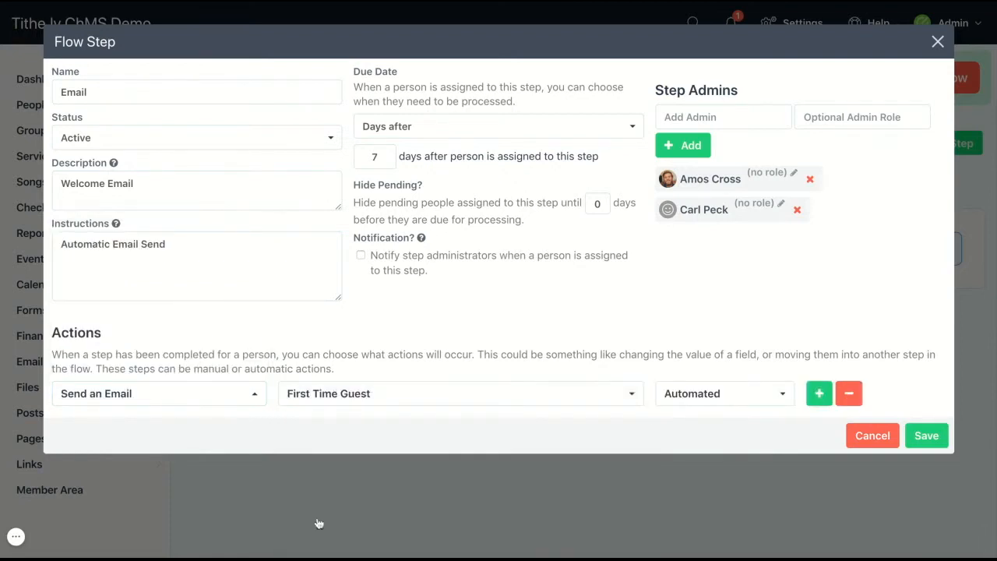
click(824, 396)
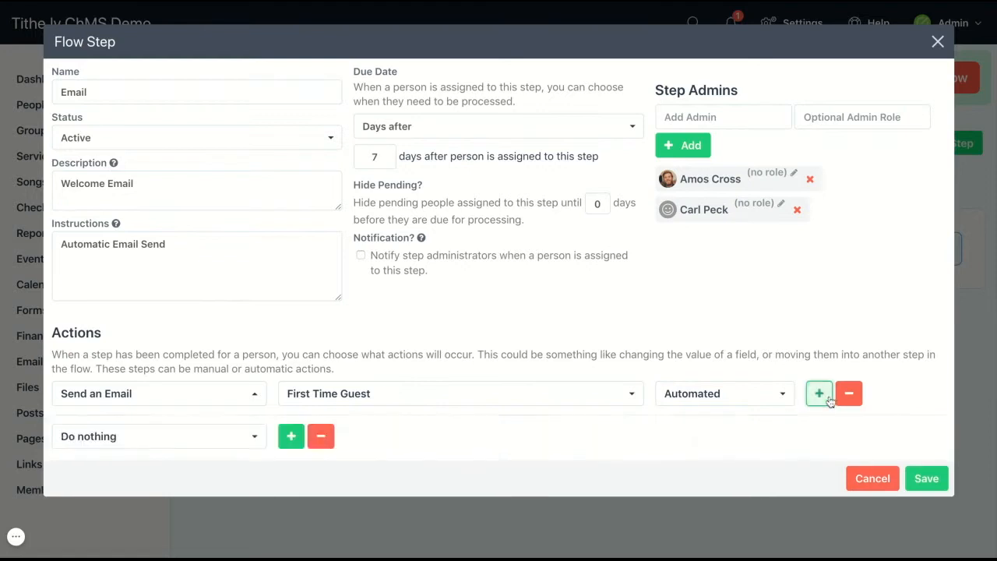
click(231, 439)
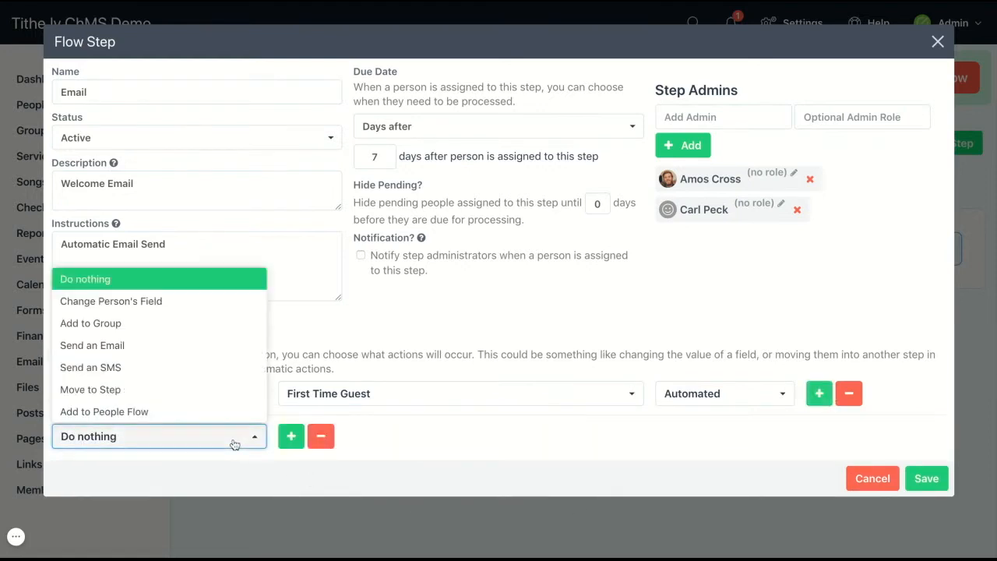
Drop the trial Move to Step 'Phone Call' action and save the Email step with its email action
click(231, 386)
click(314, 436)
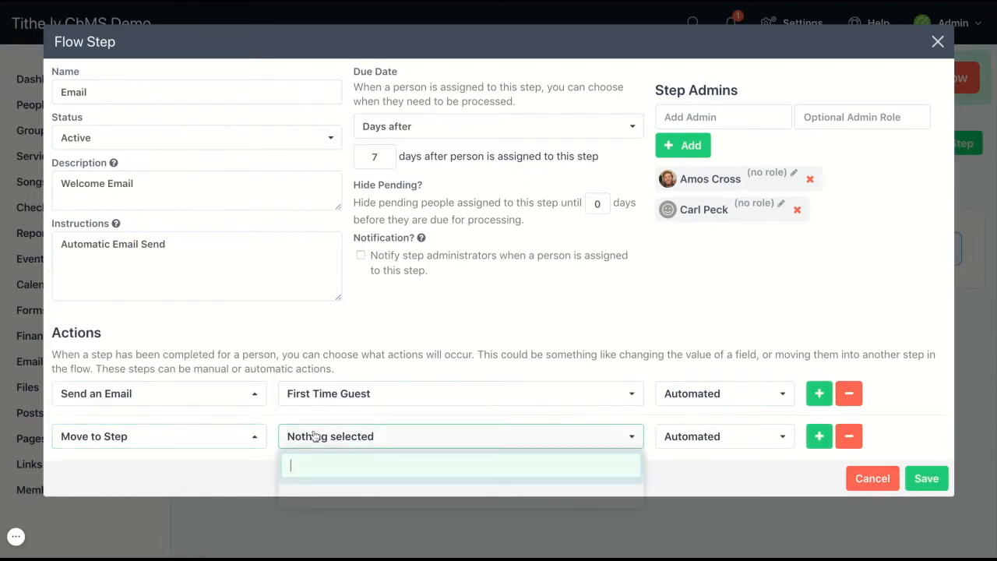
text(Pho)
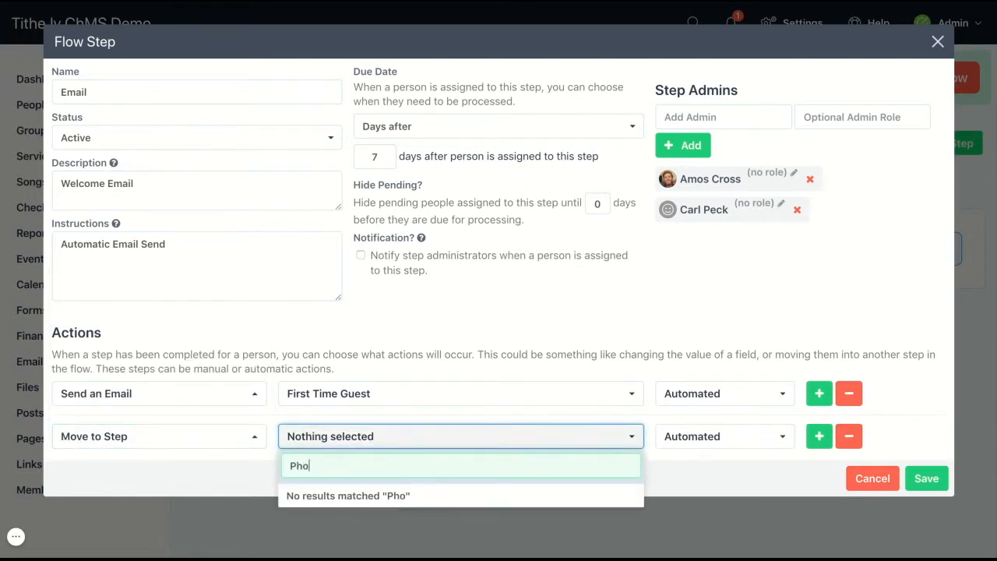
text(ne Call)
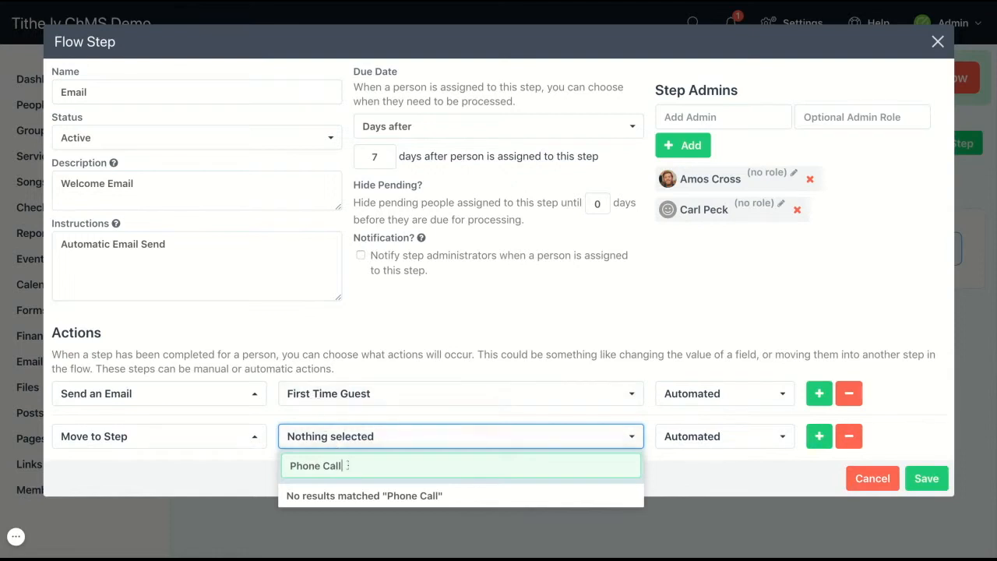
click(852, 439)
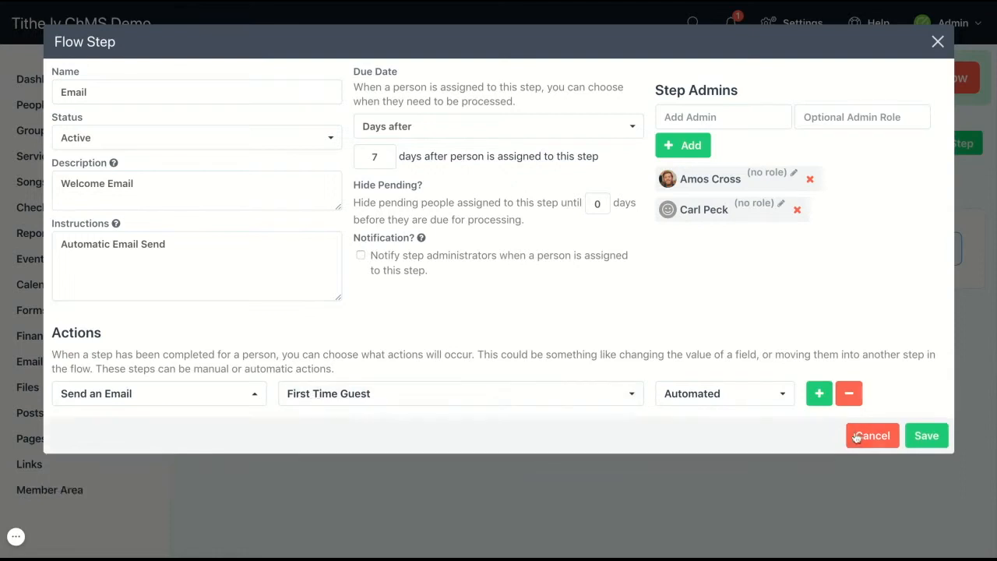
click(784, 399)
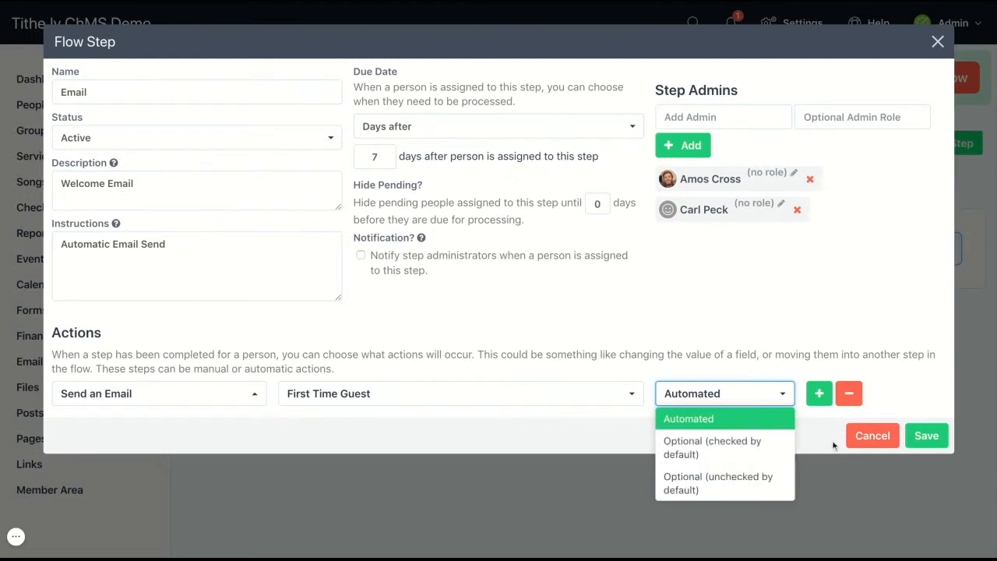
click(924, 439)
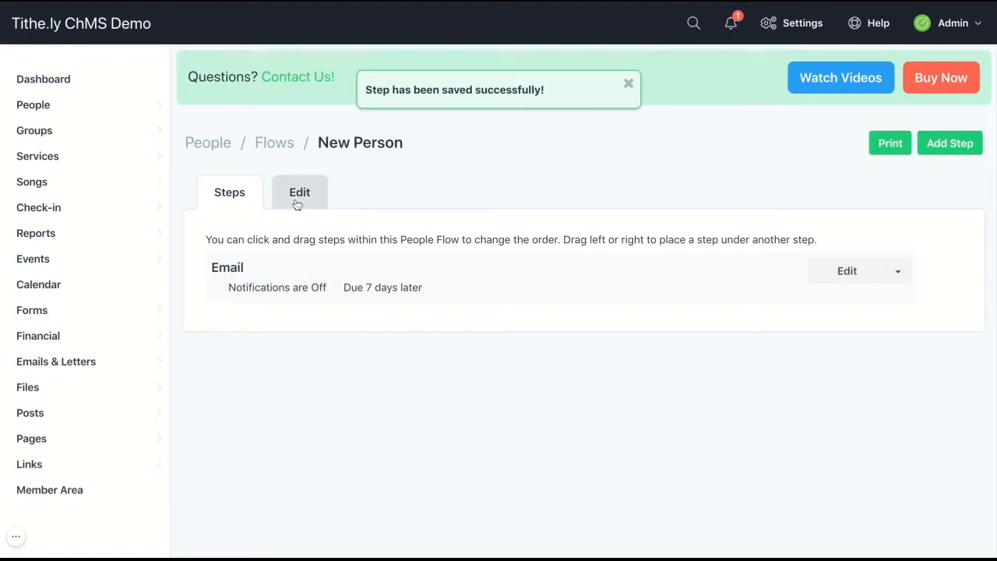
In the flow's Edit settings, tick Email under Step Entry Points and save
click(297, 195)
scroll(427, 363, down, 3)
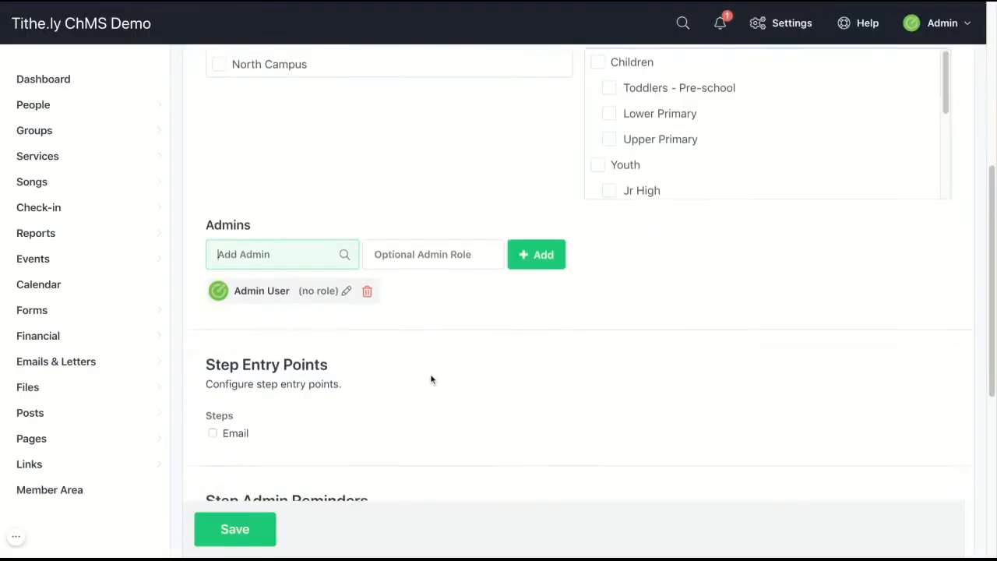
click(213, 298)
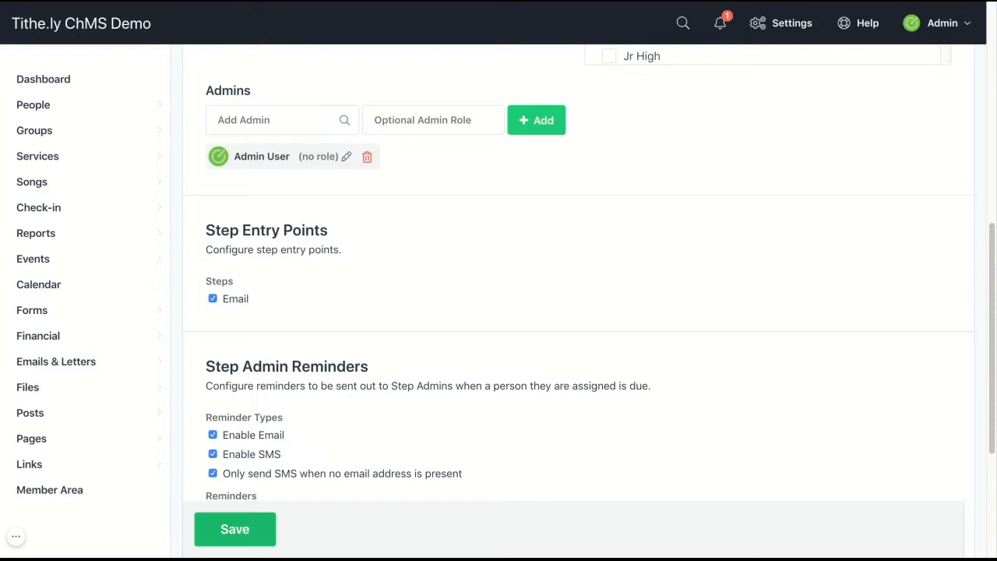
click(234, 530)
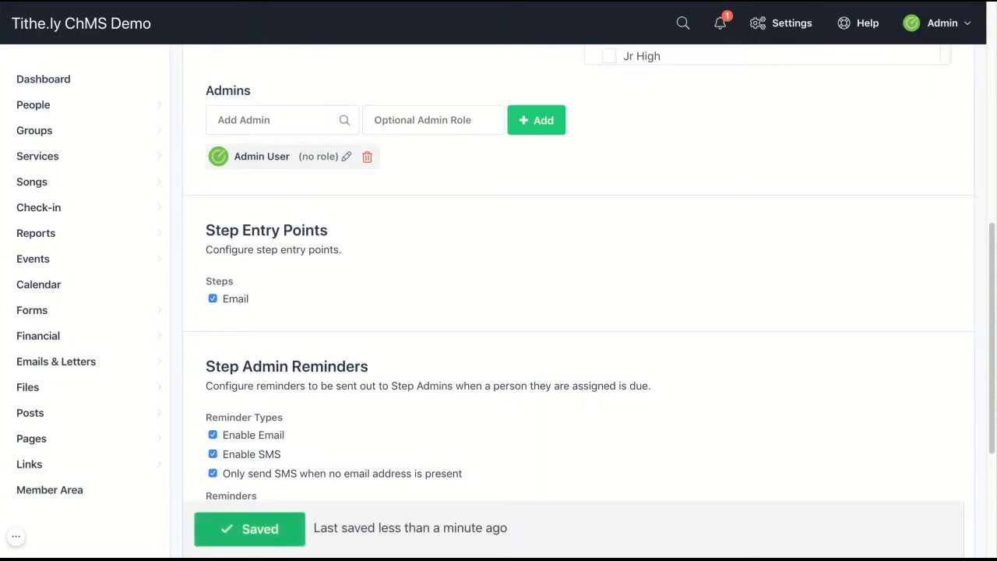
mouse_move(148, 105)
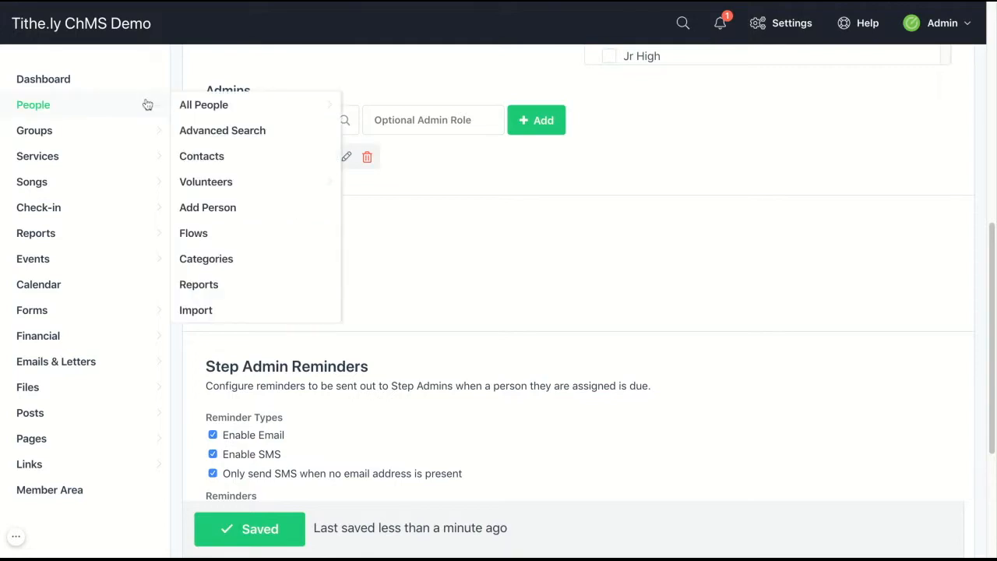
click(192, 114)
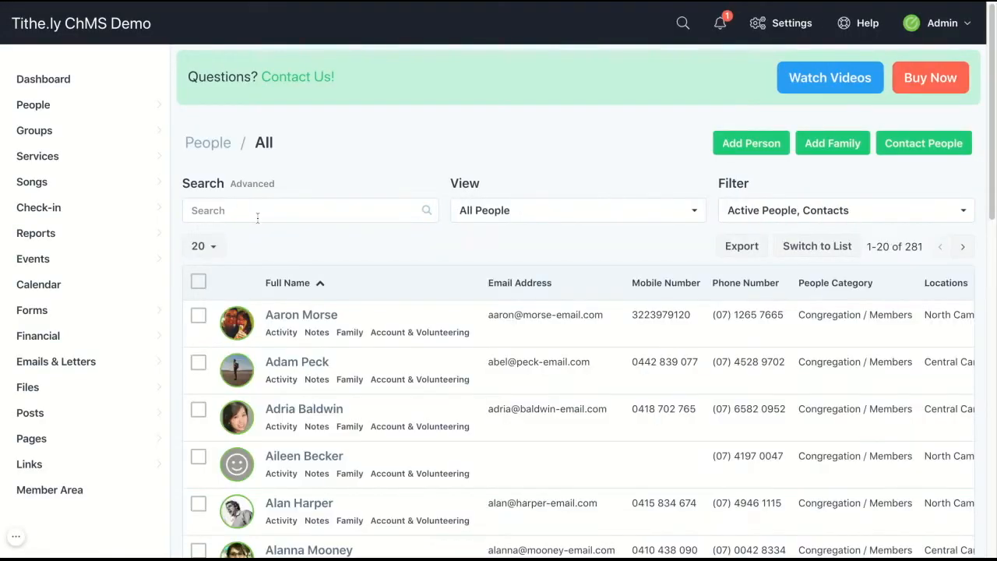
click(271, 459)
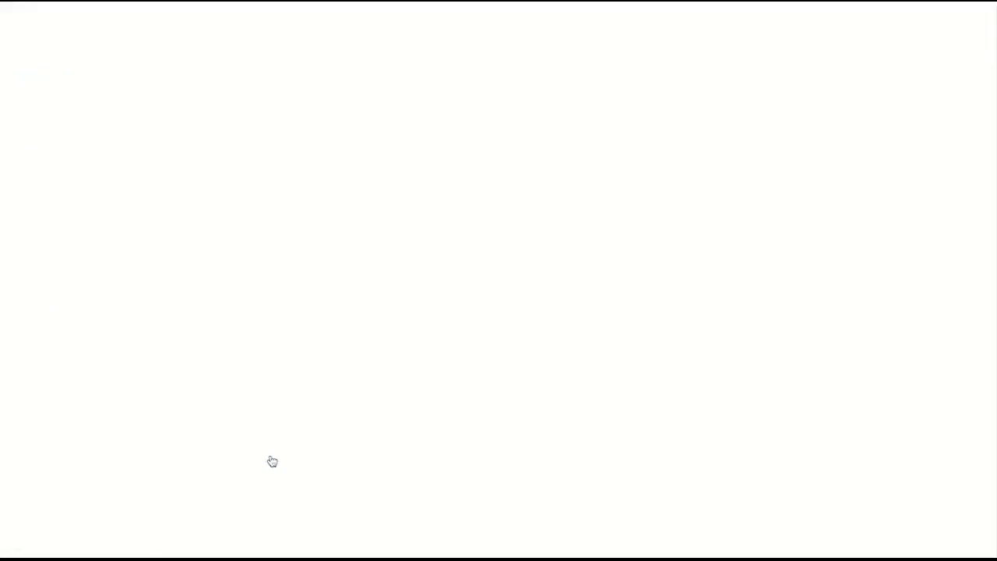
scroll(289, 444, down, 4)
scroll(292, 442, down, 2)
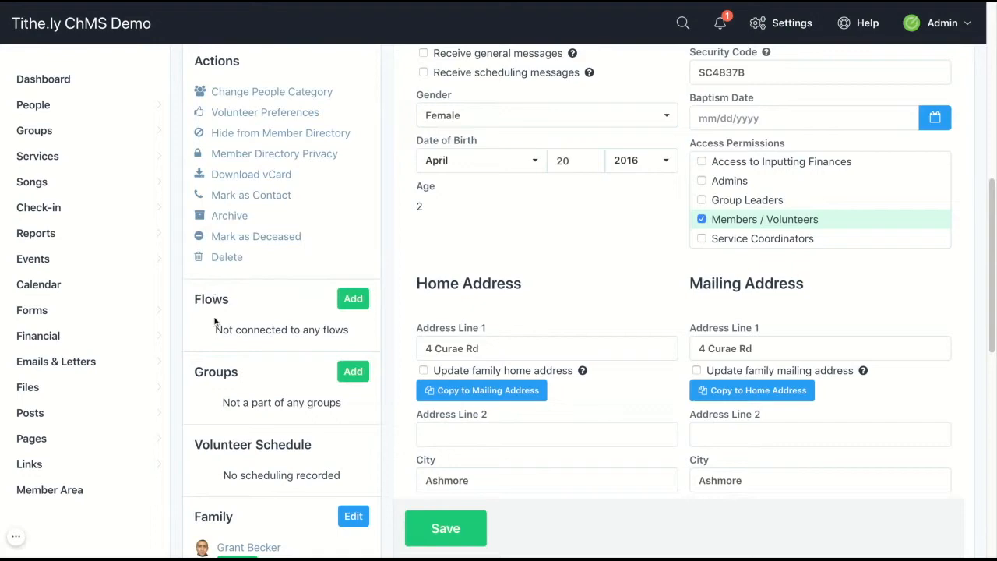
click(351, 303)
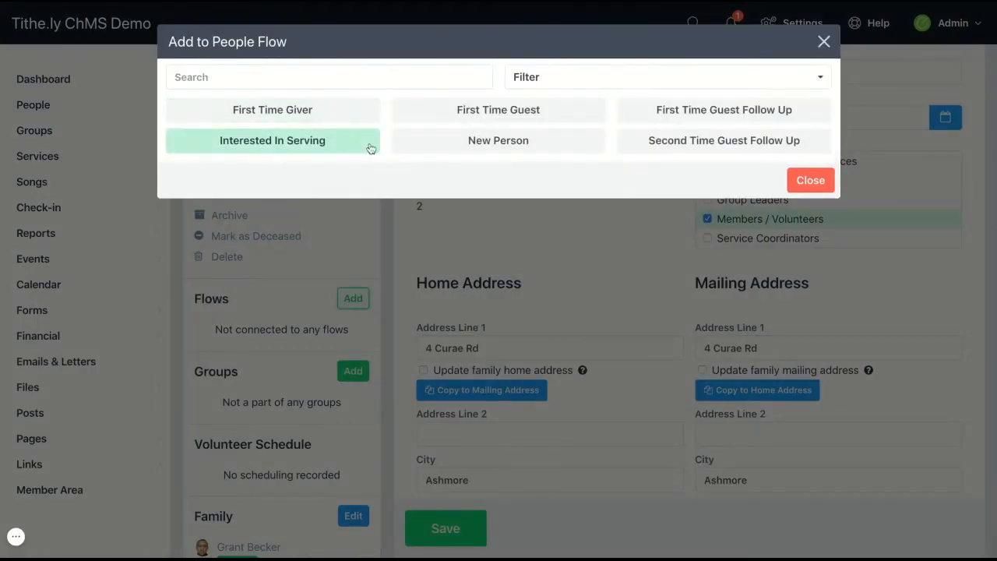
click(823, 40)
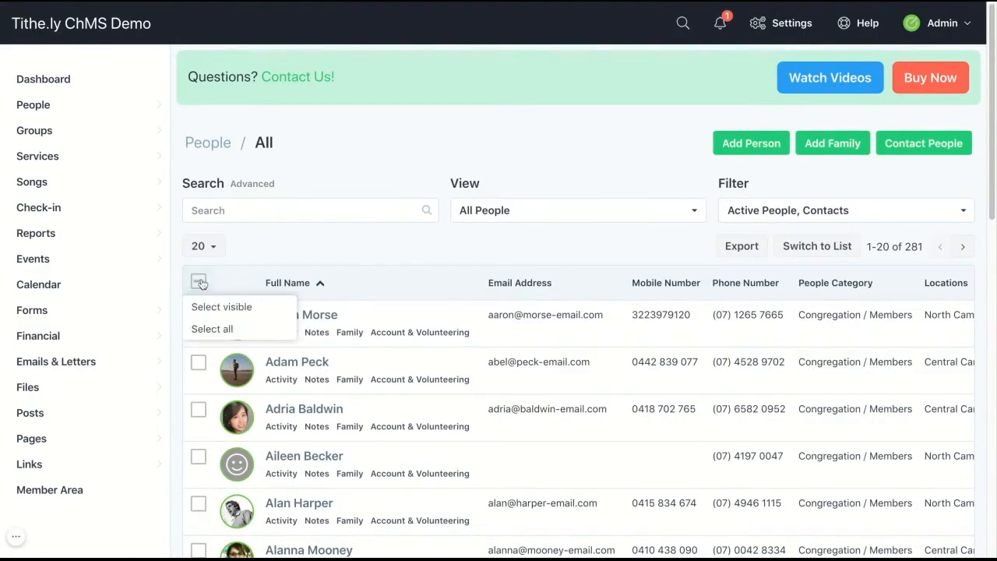
mouse_move(196, 282)
click(205, 308)
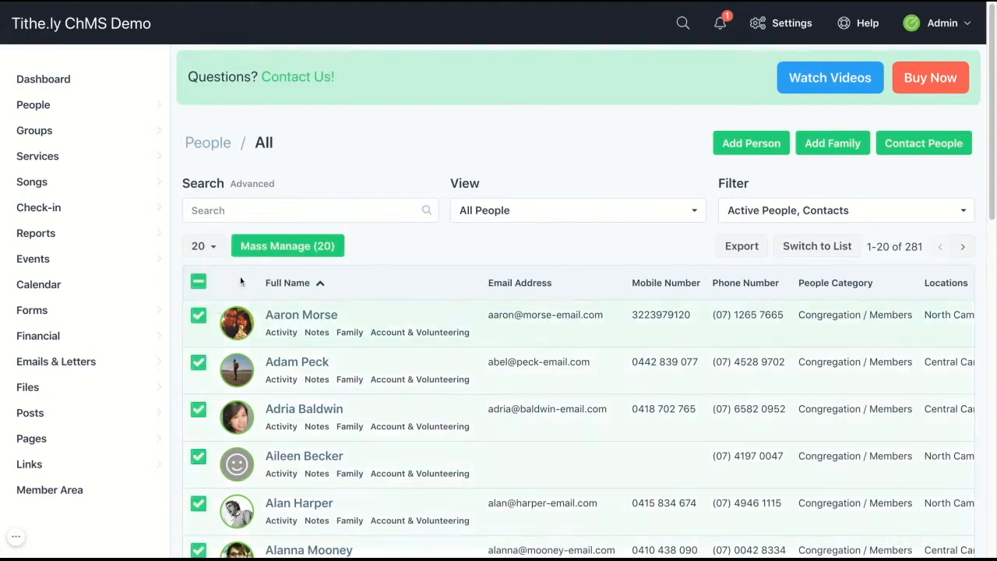
click(245, 247)
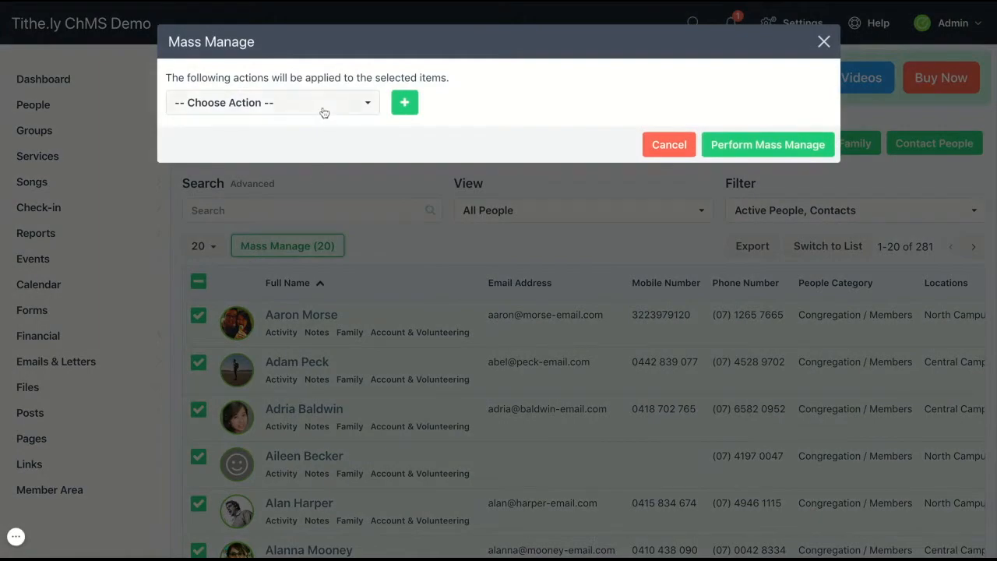
click(324, 103)
click(318, 199)
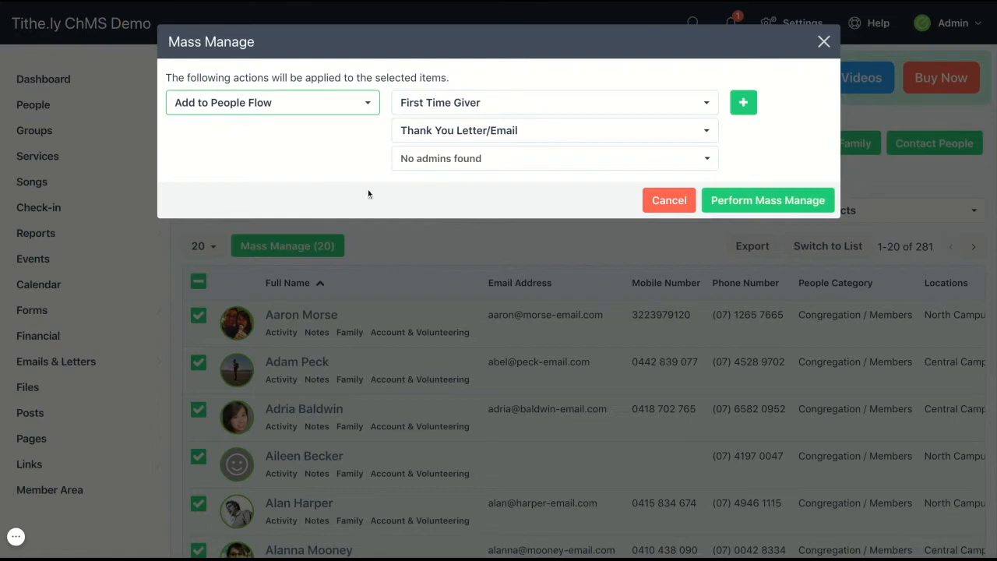
click(675, 204)
Check the People Flows list showing New Person, then go to the Forms list
mouse_move(116, 104)
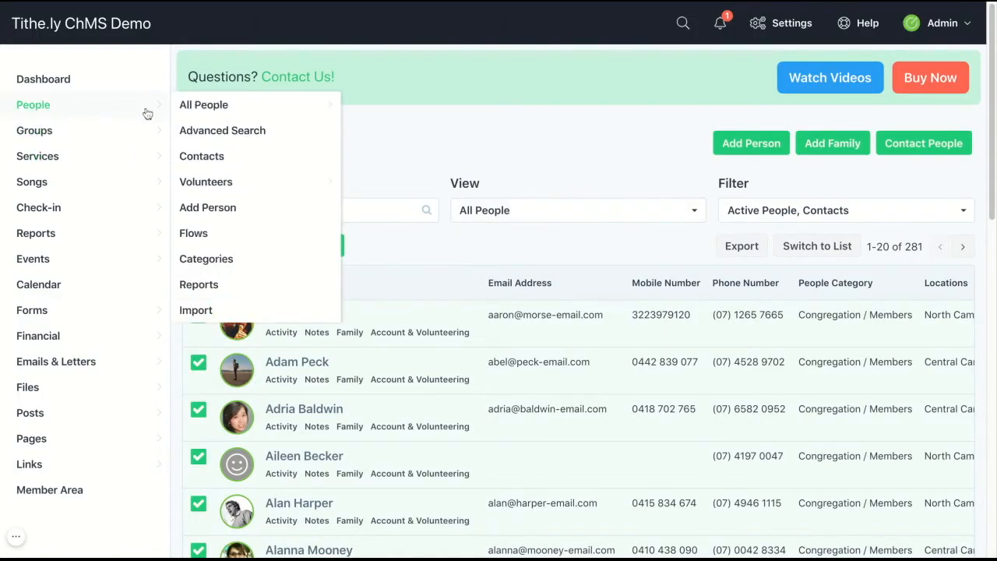
click(196, 235)
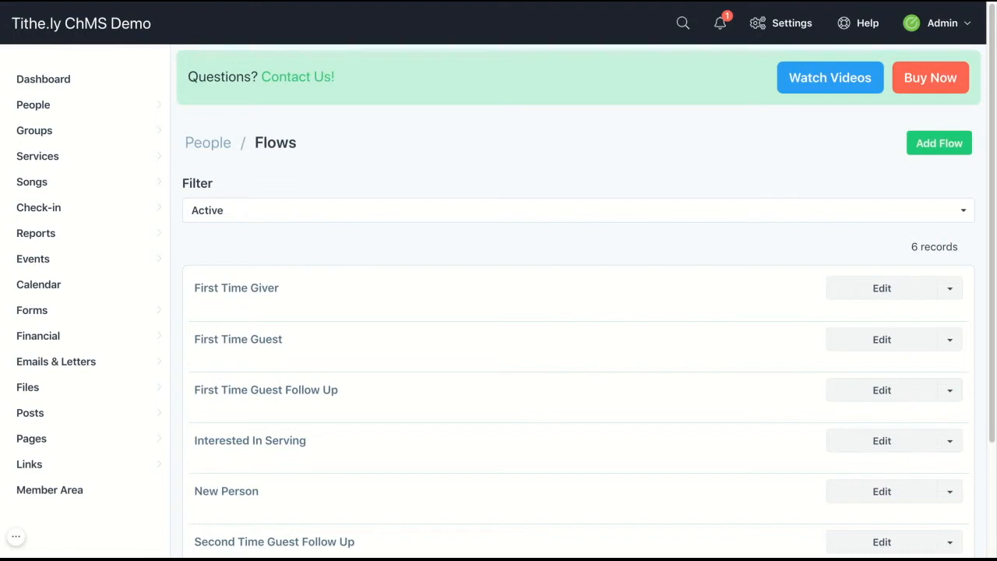
mouse_move(130, 311)
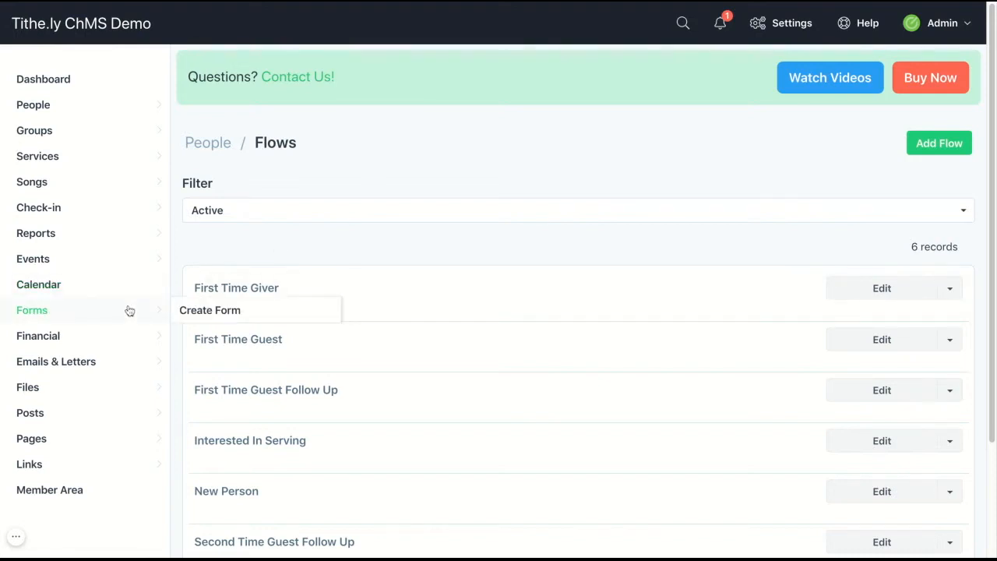
click(129, 311)
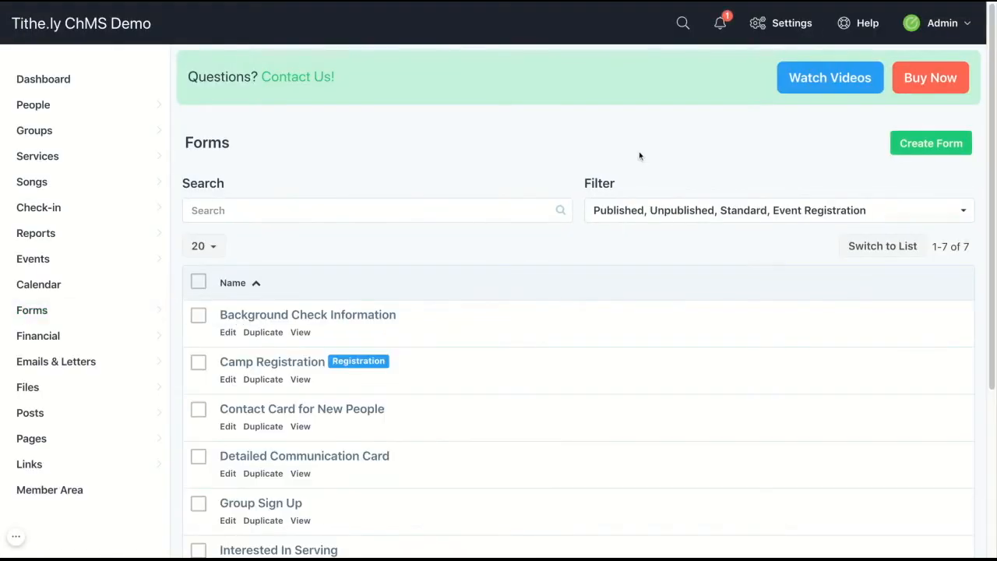
Edit Contact Card for New People, keep its Add to People Flow action, and save the form
scroll(638, 156, down, 3)
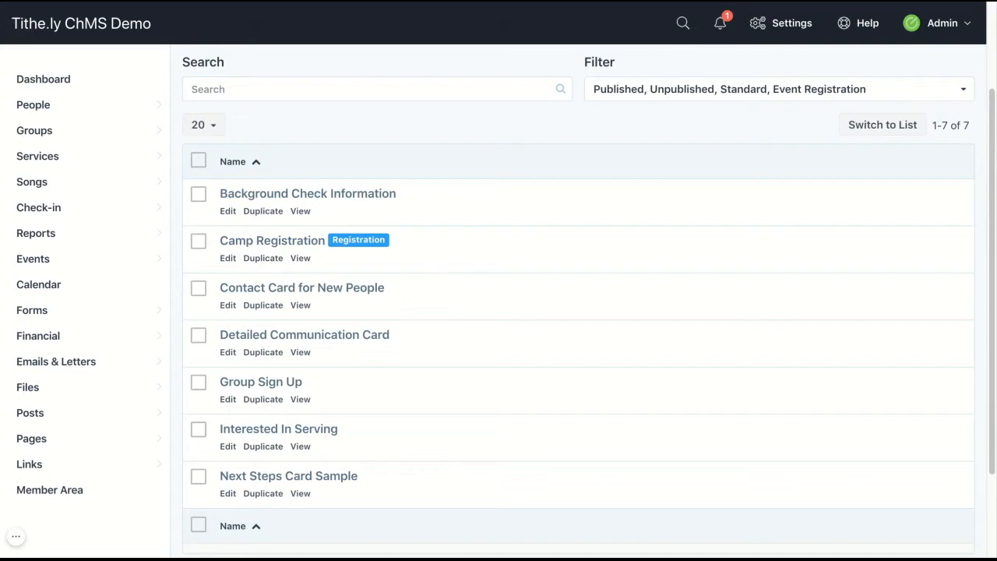
click(306, 296)
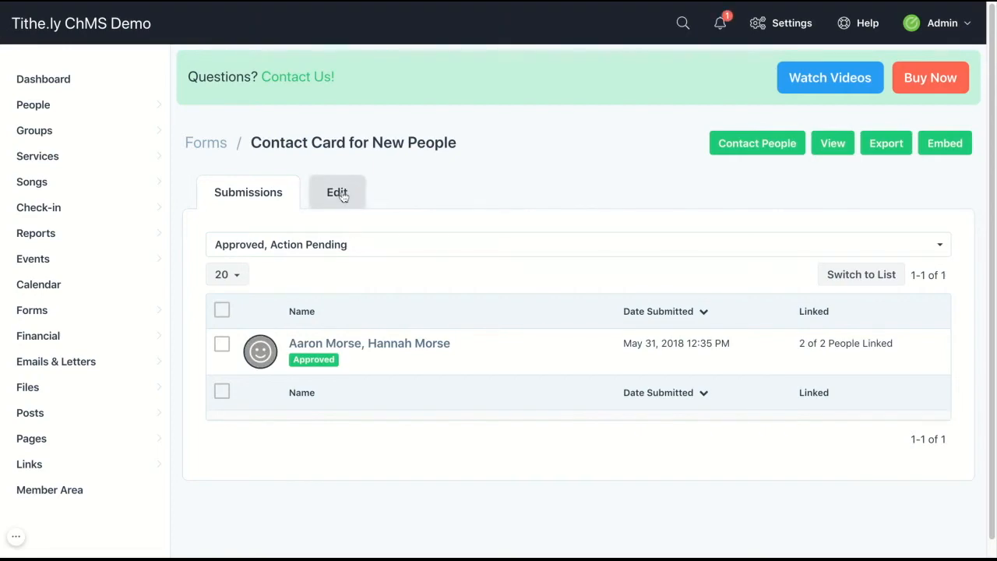
click(338, 193)
scroll(608, 175, down, 1)
scroll(603, 308, down, 10)
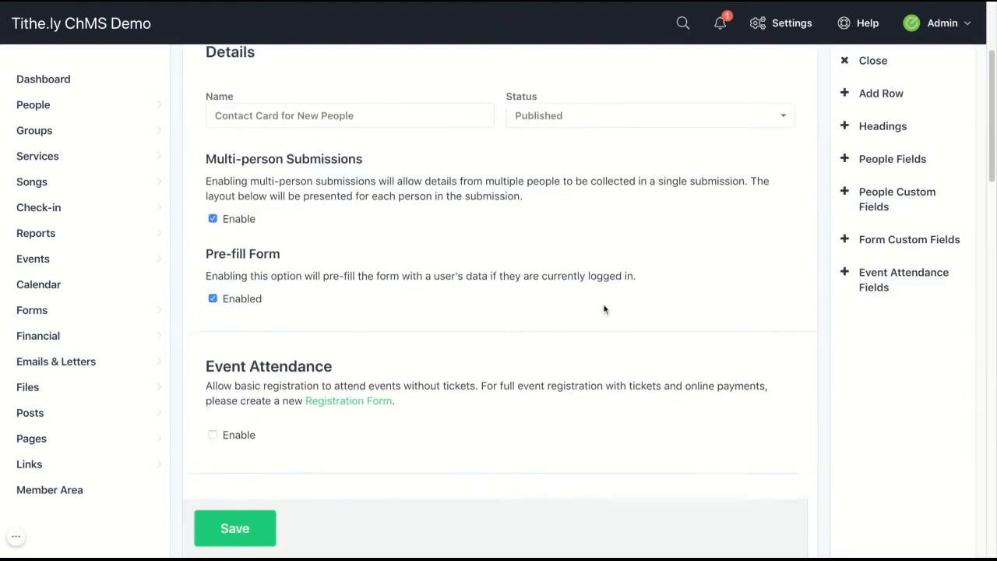
scroll(603, 309, down, 5)
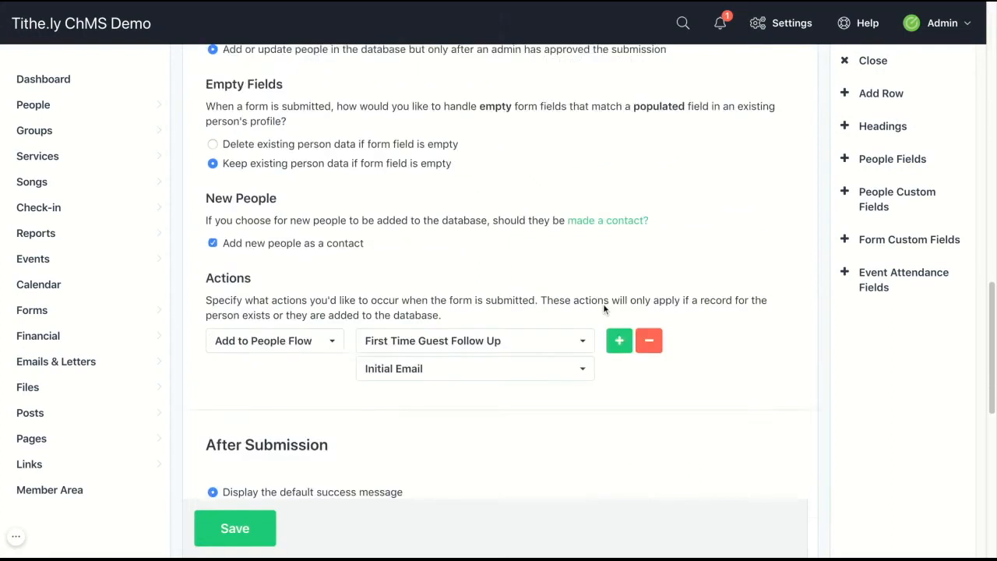
click(333, 212)
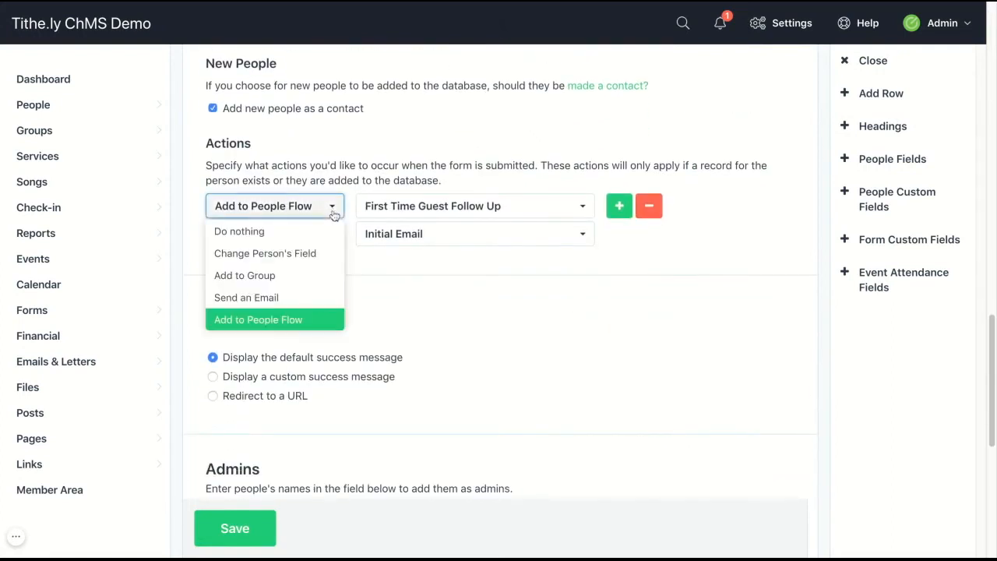
click(324, 314)
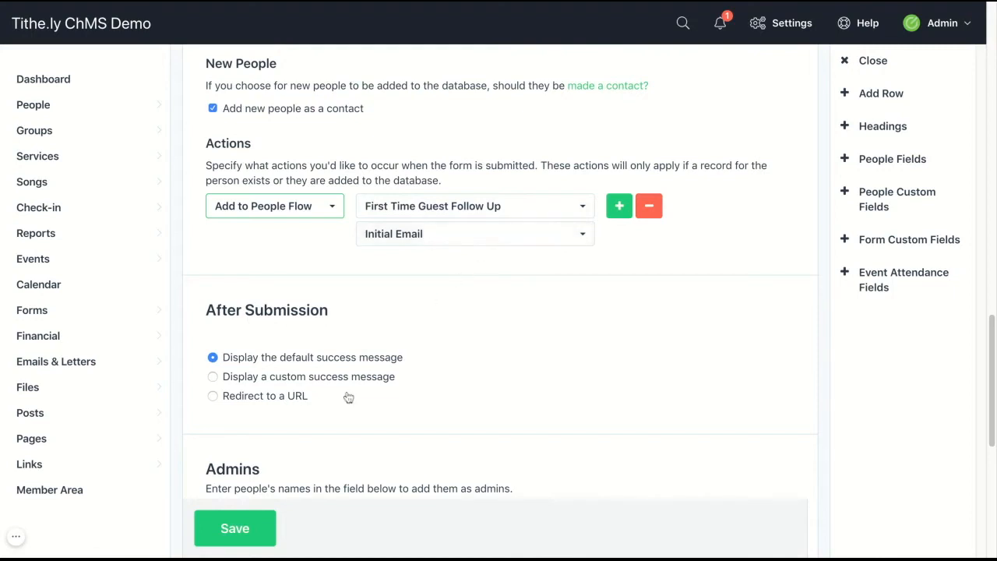
click(255, 529)
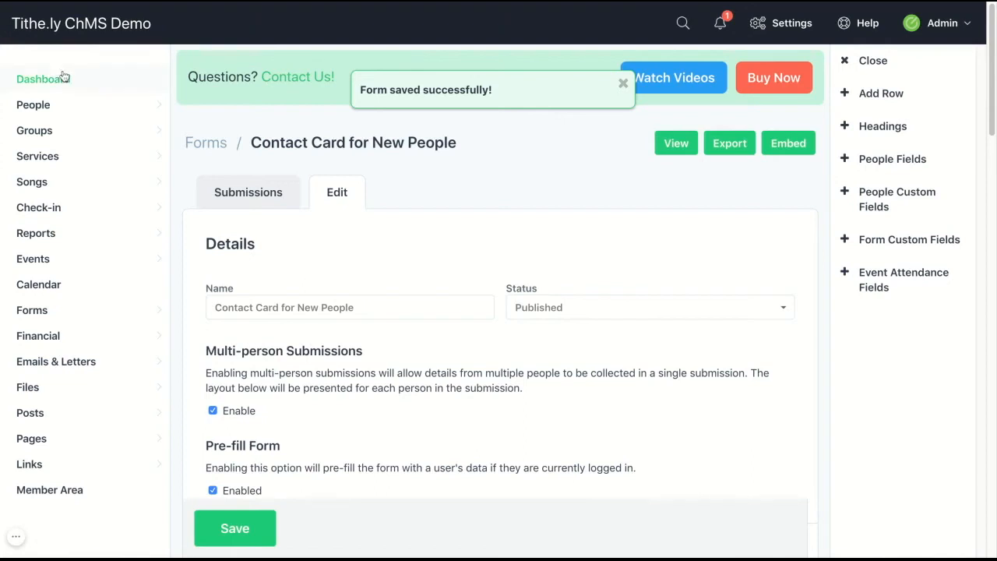
Return to the Dashboard, showing 1,572 total individuals, and look through the Help and Admin menus
click(64, 81)
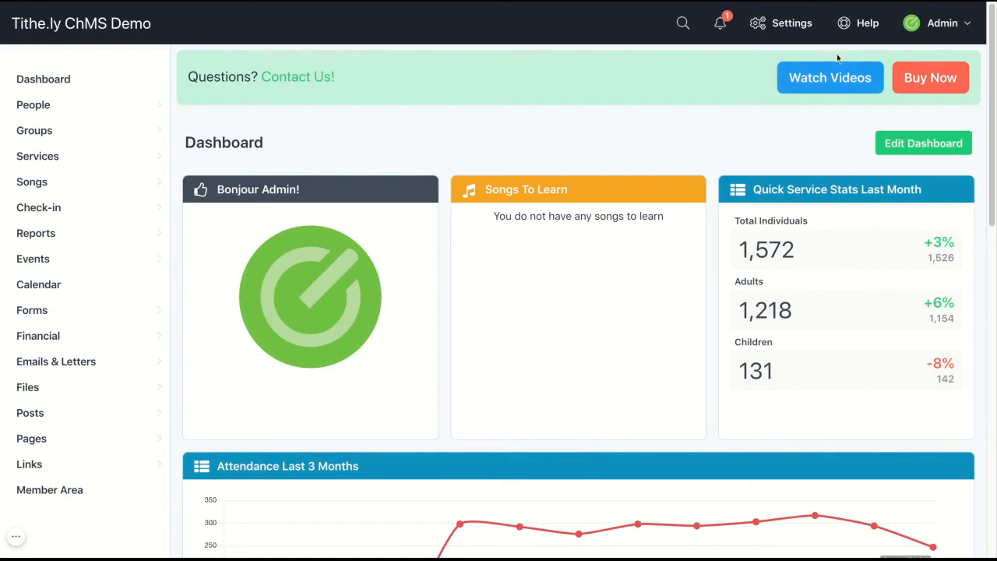
click(845, 25)
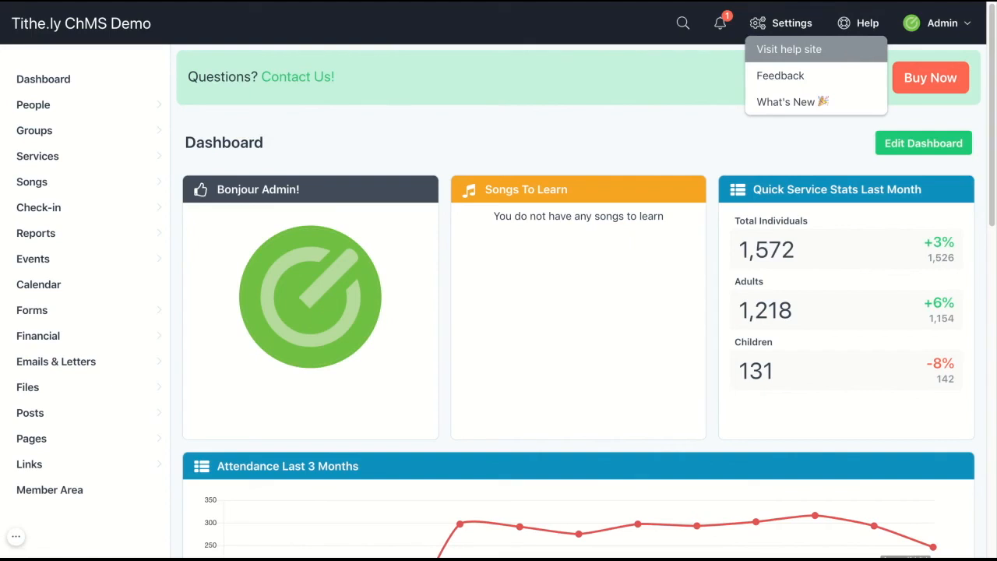
click(929, 26)
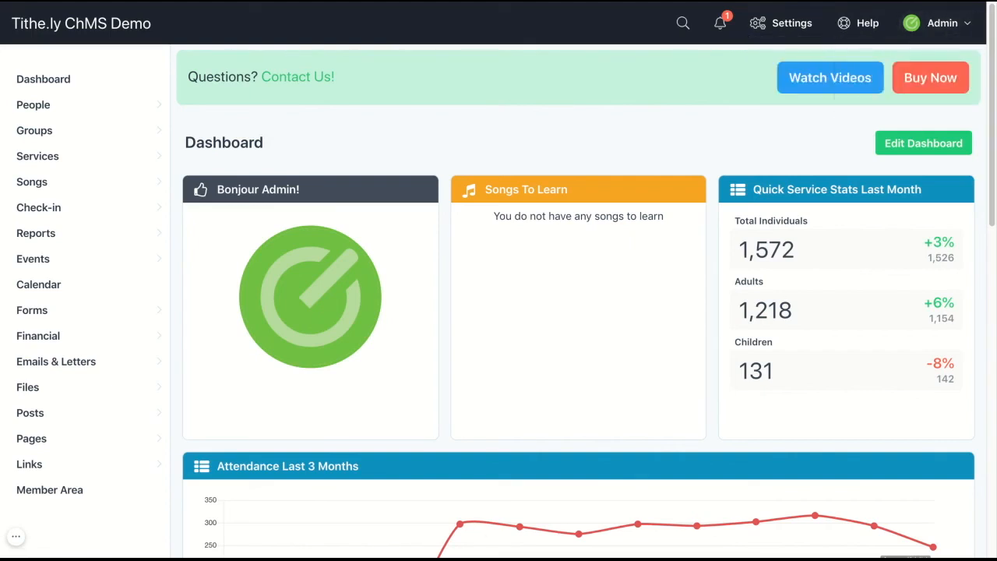
click(16, 536)
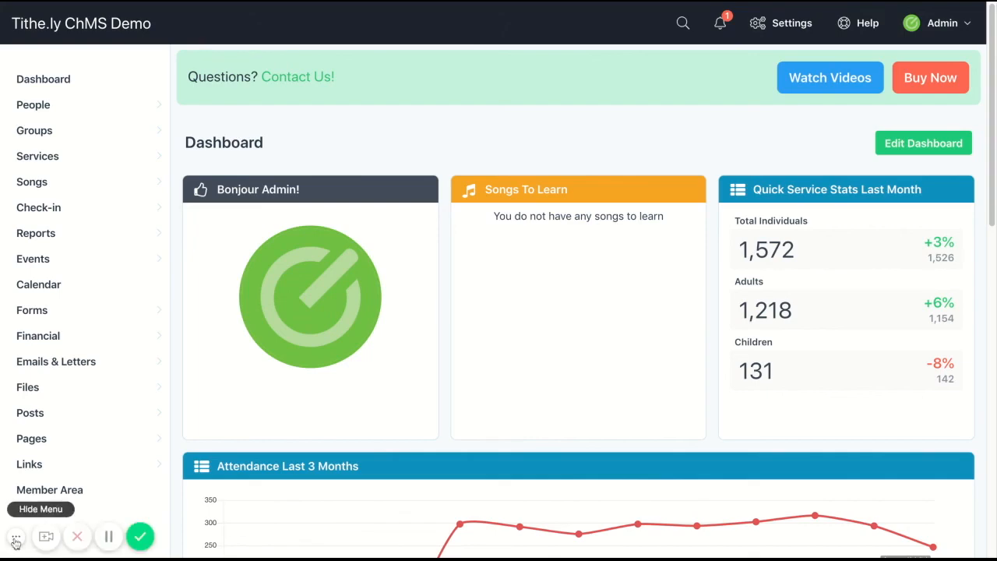